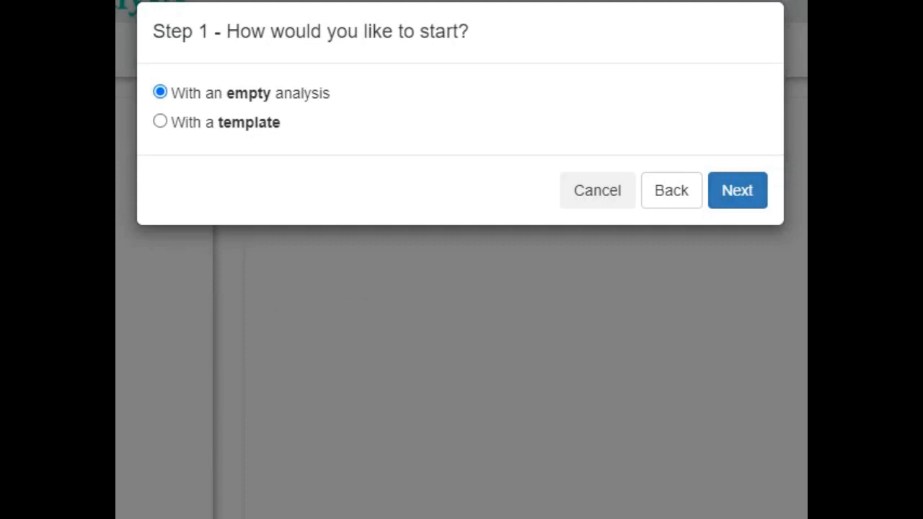
Step: Start with an empty analysis and name it "My analysis"
left_click(740, 193)
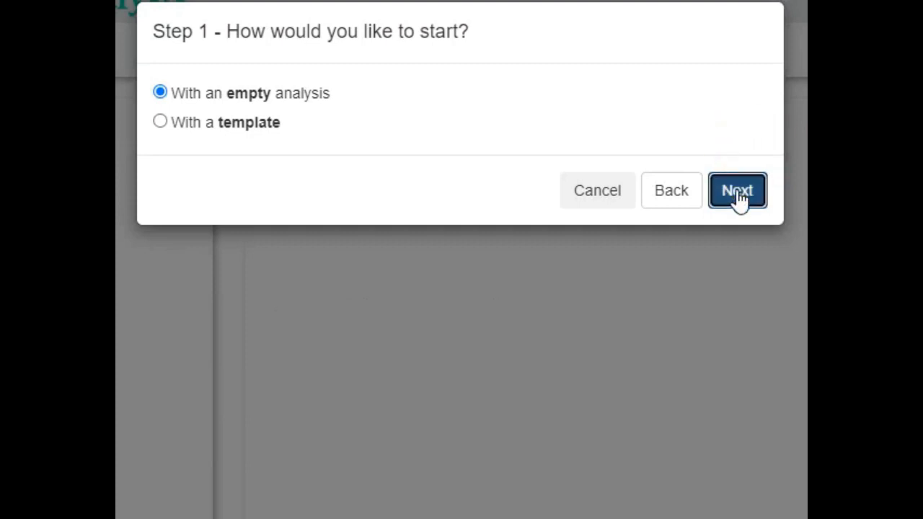
left_click(433, 93)
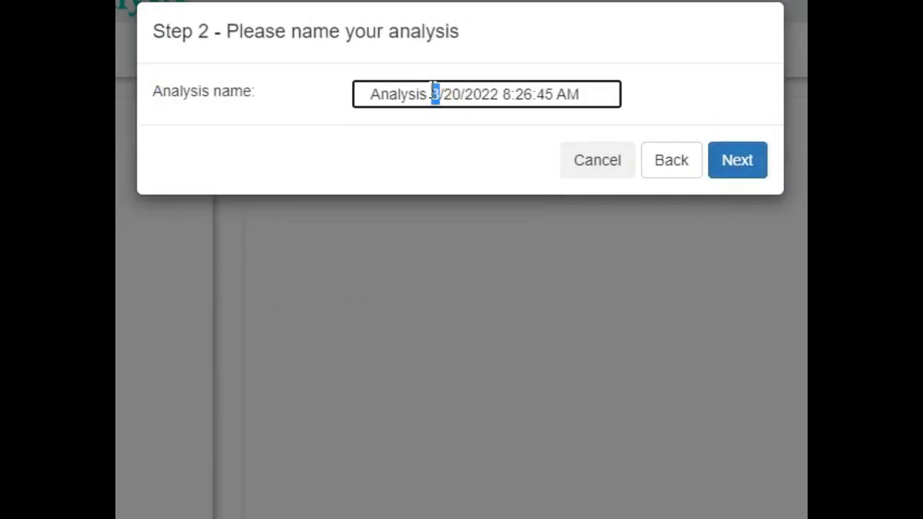
triple_click(433, 91)
type("My ")
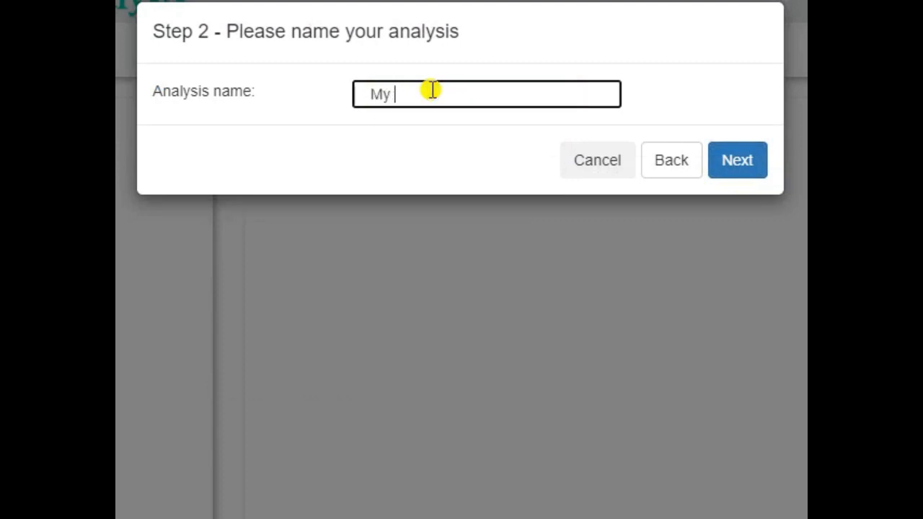
type("analysis")
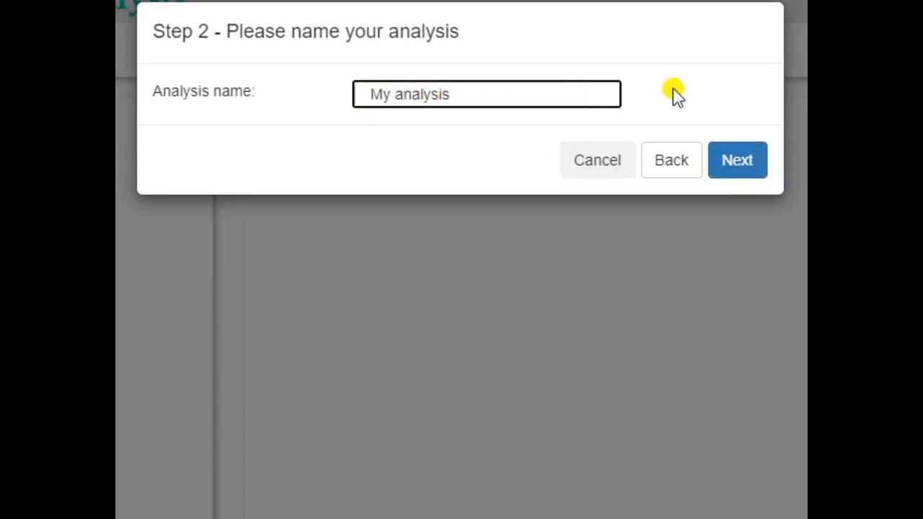
left_click(737, 169)
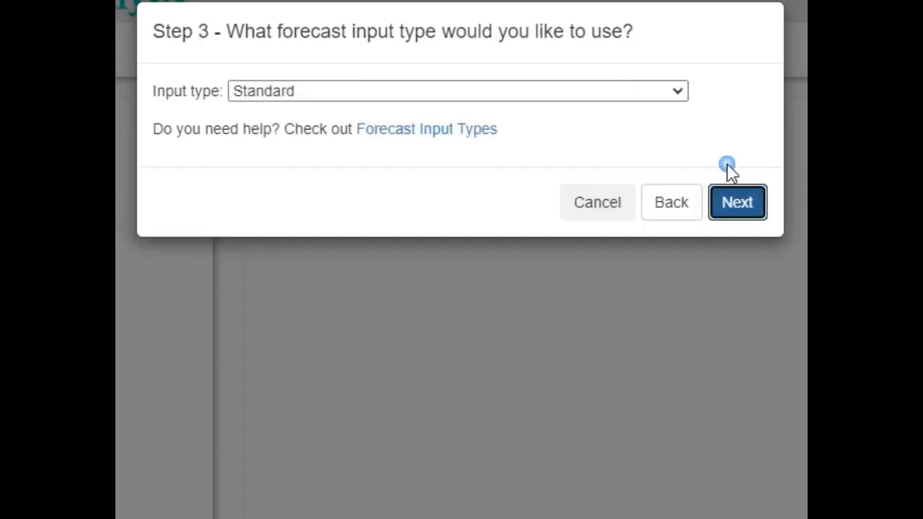
Step: Review the forecast input types and continue with the Standard type
left_click(679, 94)
left_click(680, 96)
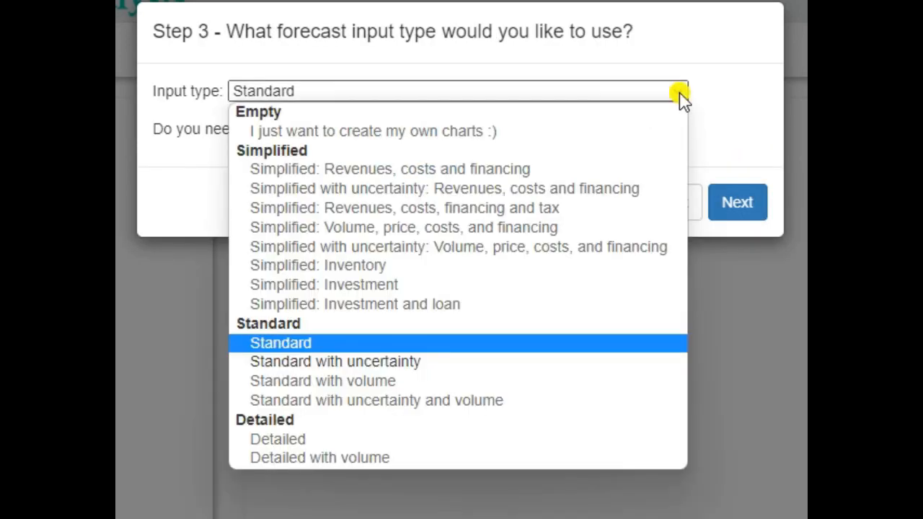
left_click(736, 205)
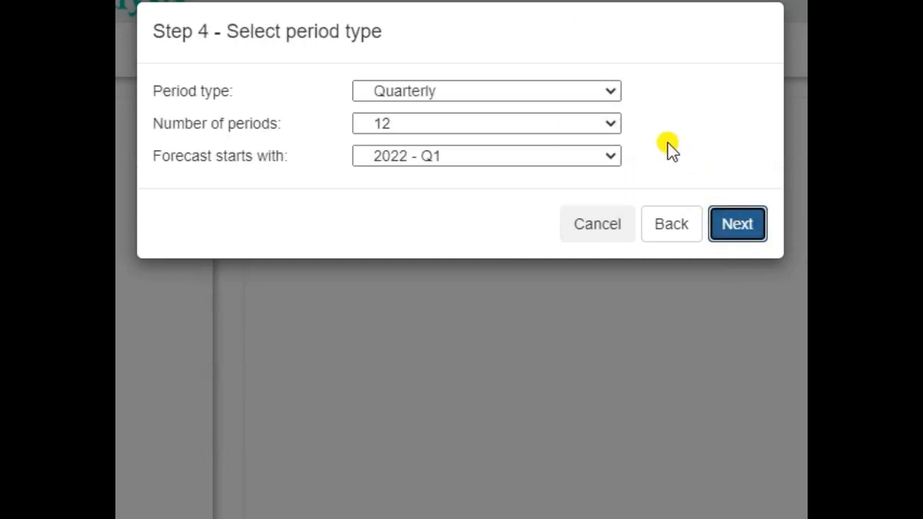
Step: Set the period type to Monthly with 12 periods from 2022 - Jan, and proceed with entering expected/forecasted values first
left_click(608, 93)
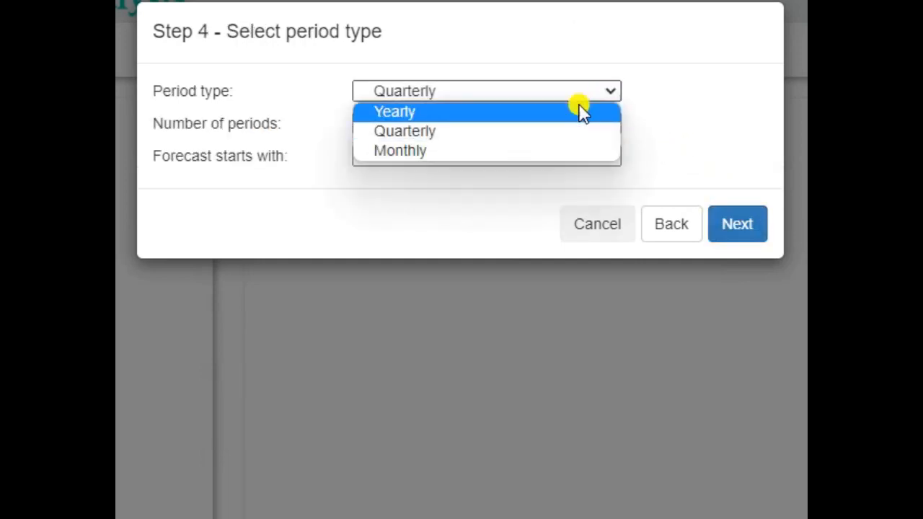
left_click(446, 149)
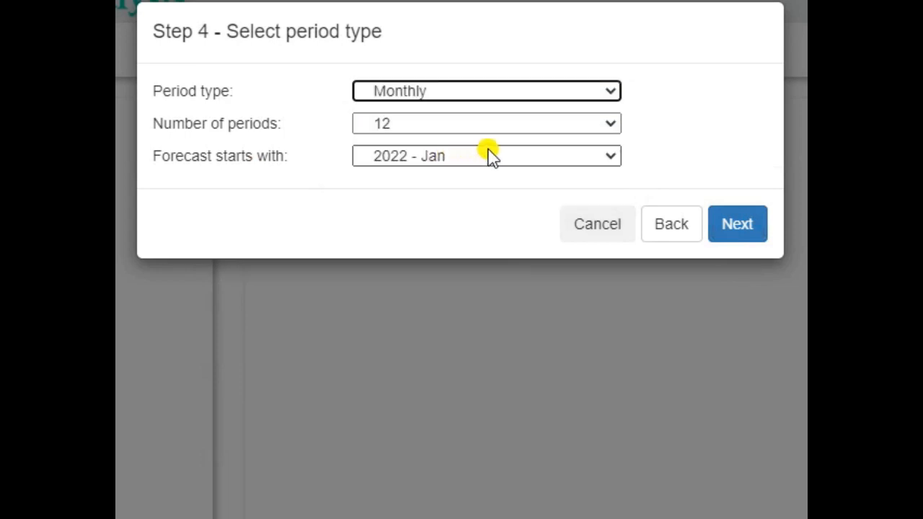
left_click(726, 223)
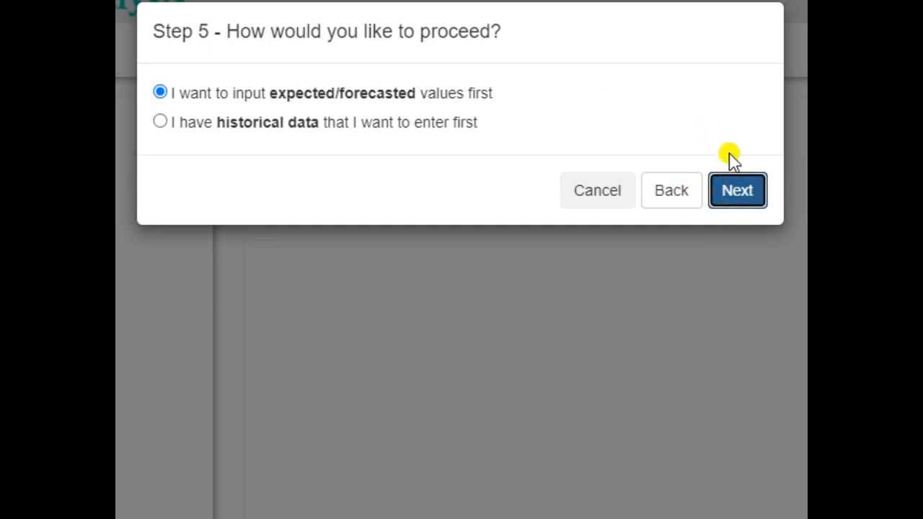
left_click(736, 192)
left_click(737, 191)
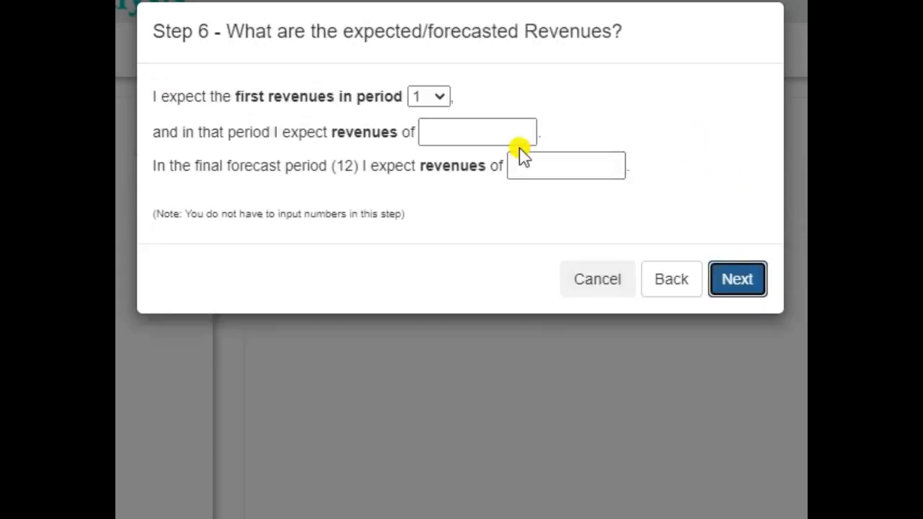
Step: Set the first revenues to period 3 with an amount of 1000, and the final period's revenues to 10000
left_click(478, 131)
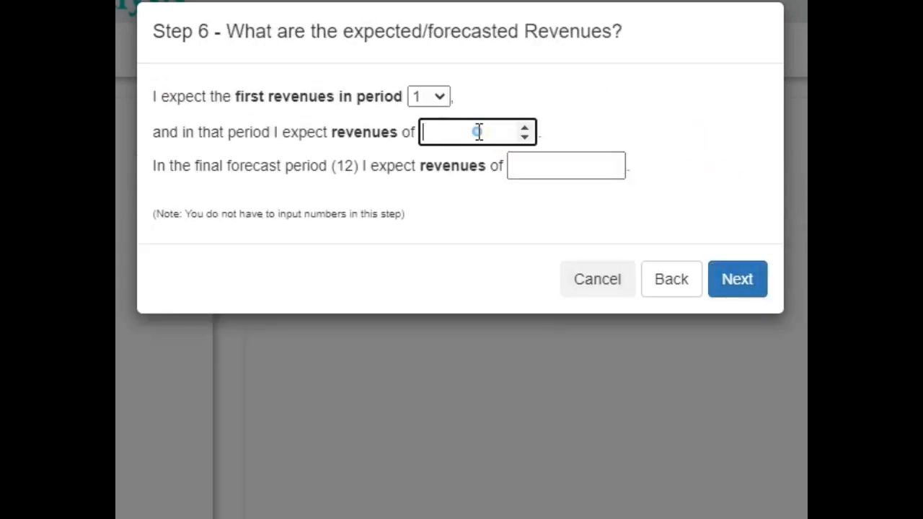
left_click(444, 98)
left_click(429, 155)
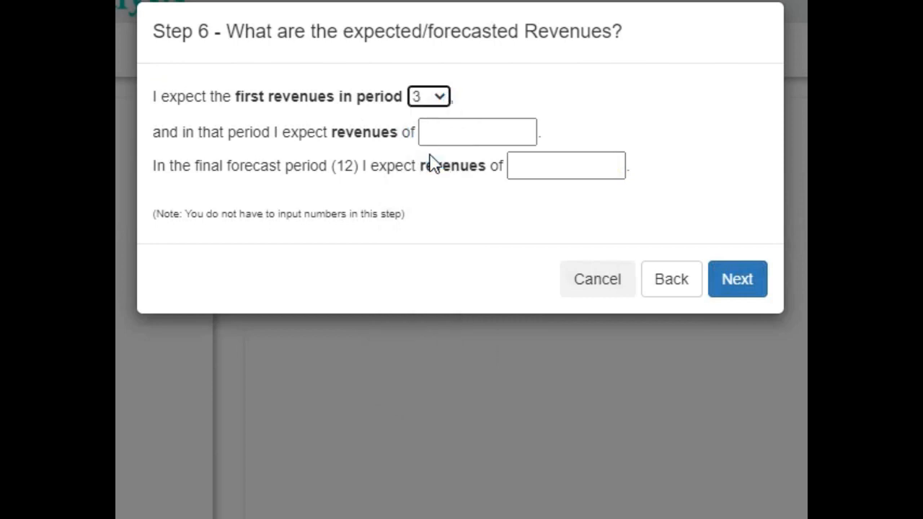
left_click(462, 132)
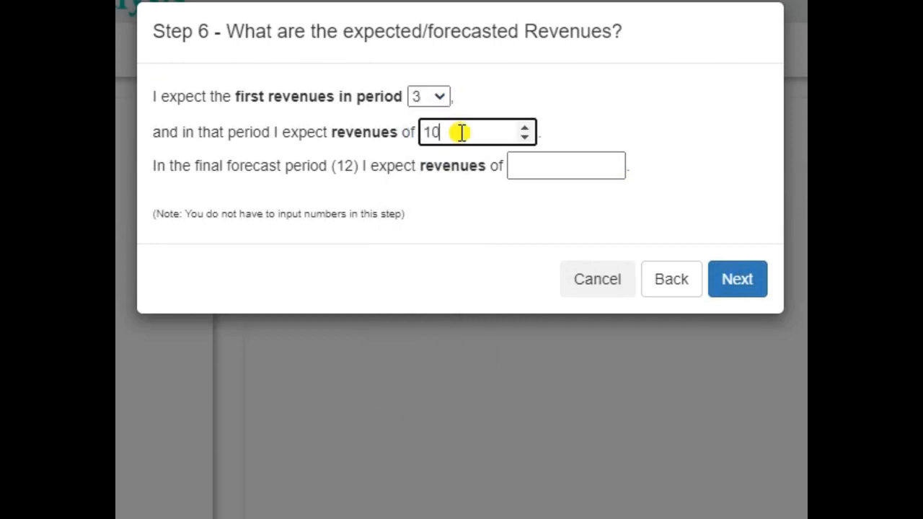
type("1000")
left_click(528, 166)
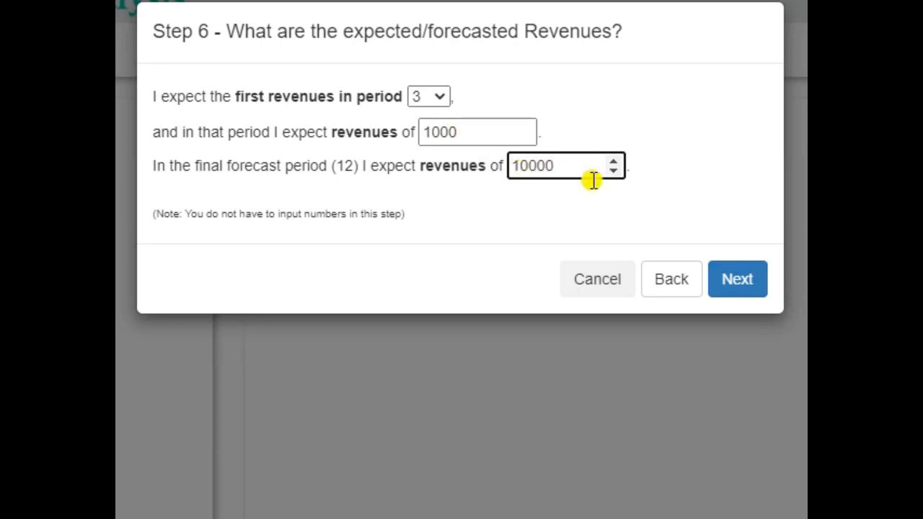
left_click(739, 280)
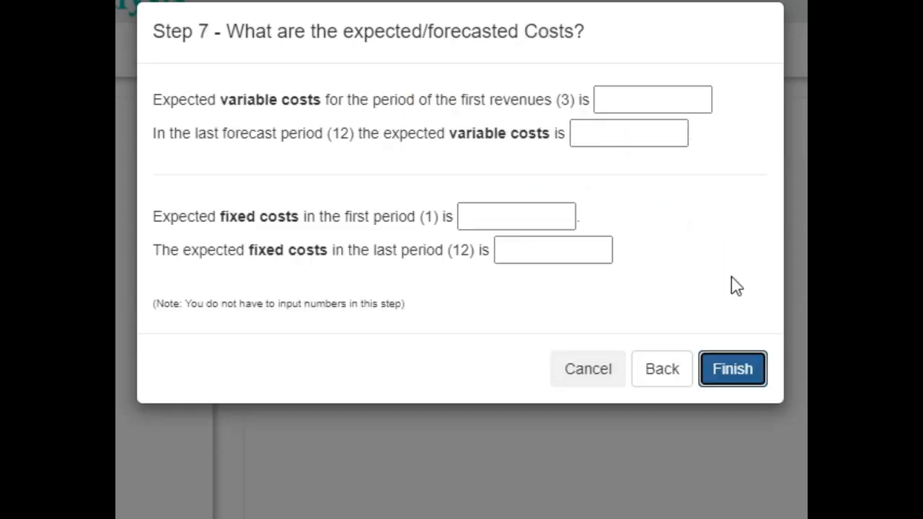
Step: Set the expected variable costs to 100 for period 3 and 1000 for the last forecast period
left_click(654, 98)
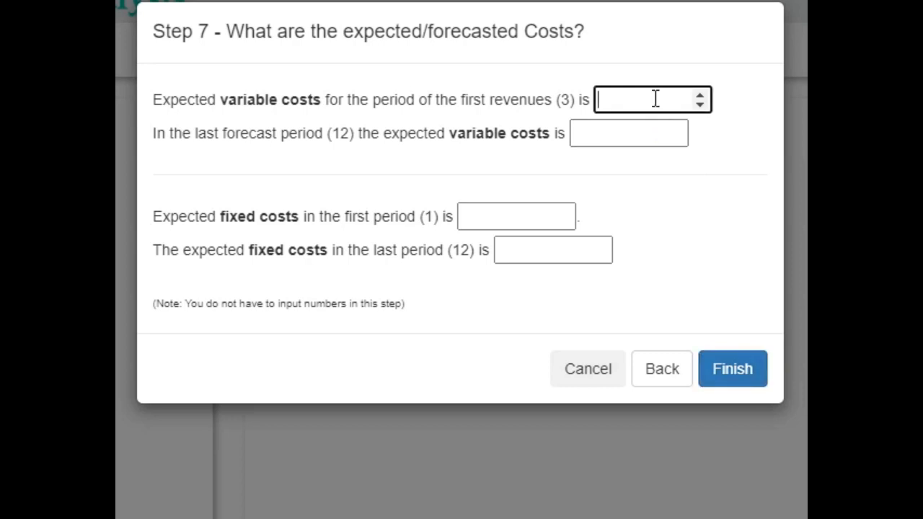
type("100")
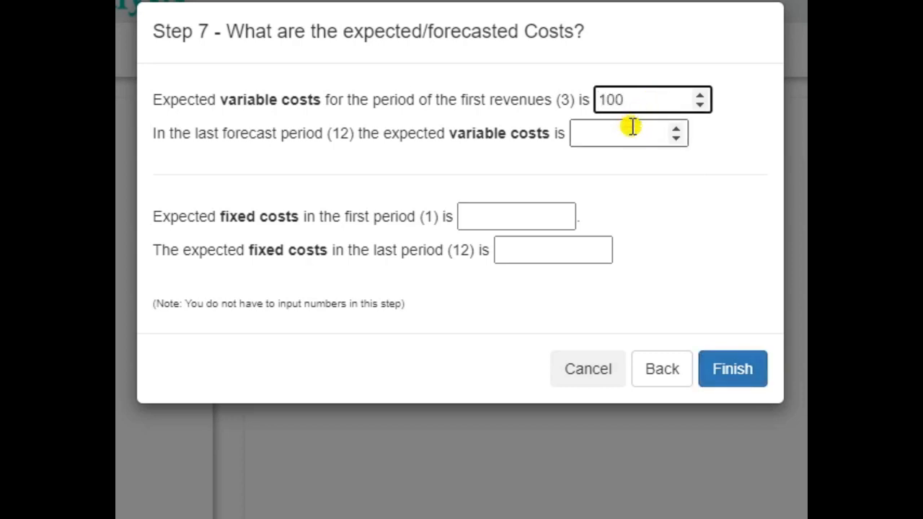
left_click(632, 127)
type("1000")
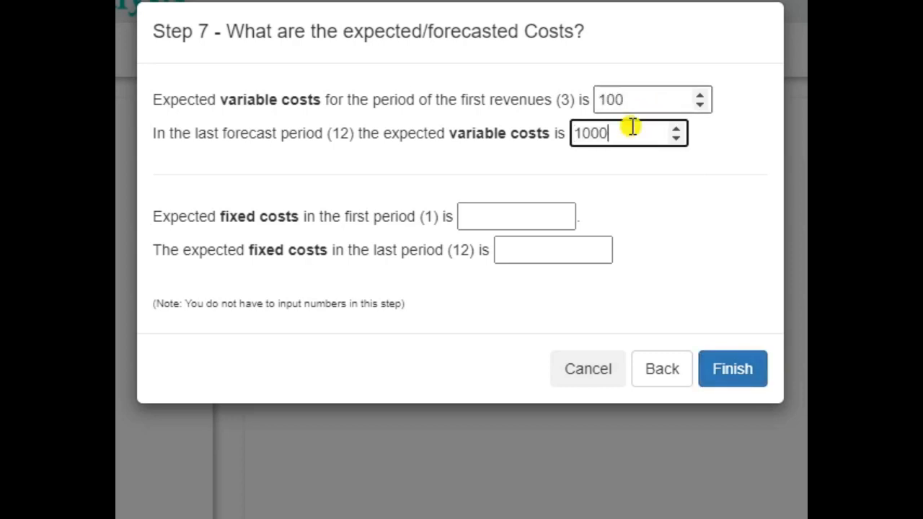
Step: Set the expected fixed costs to 1000 for both the first and last periods and finish the setup wizard
left_click(548, 211)
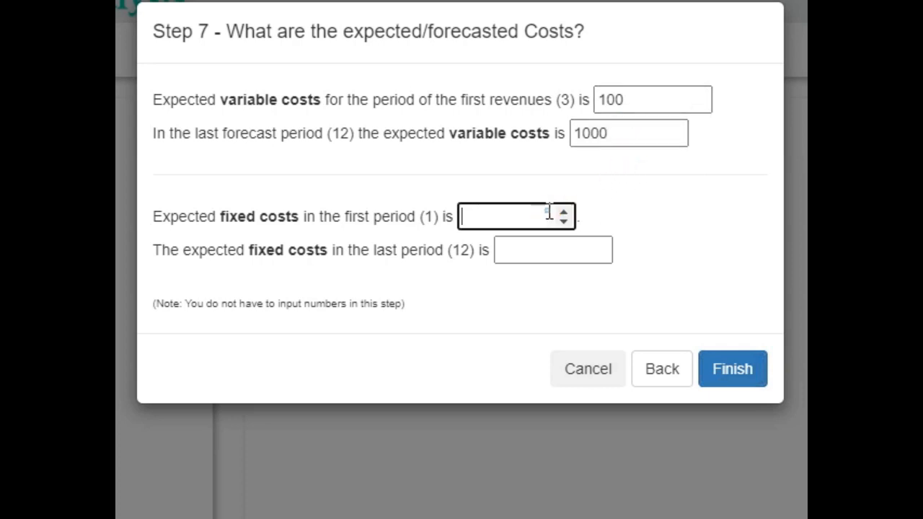
type("1000")
left_click(547, 253)
type("1")
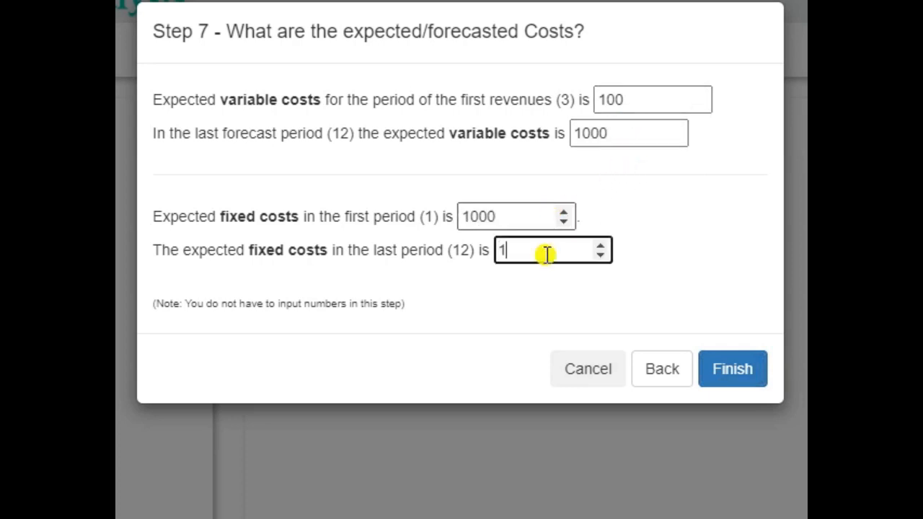
type("000")
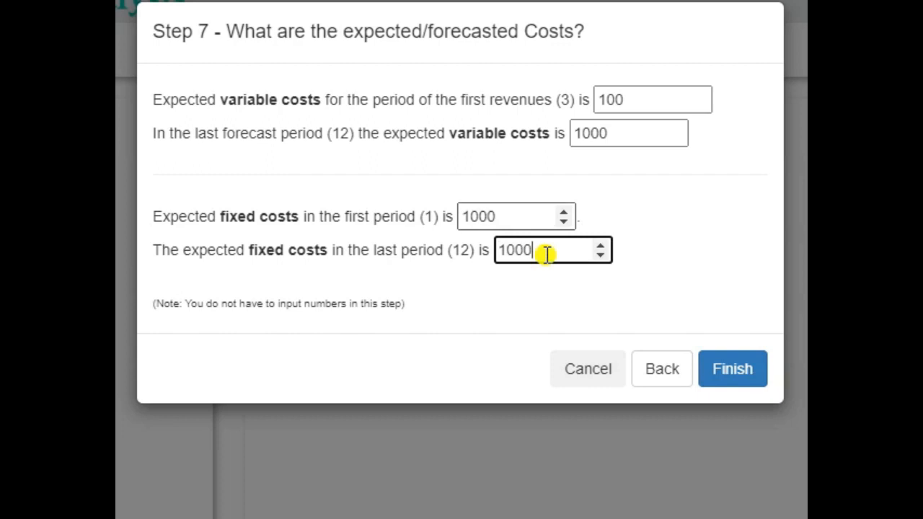
left_click(730, 373)
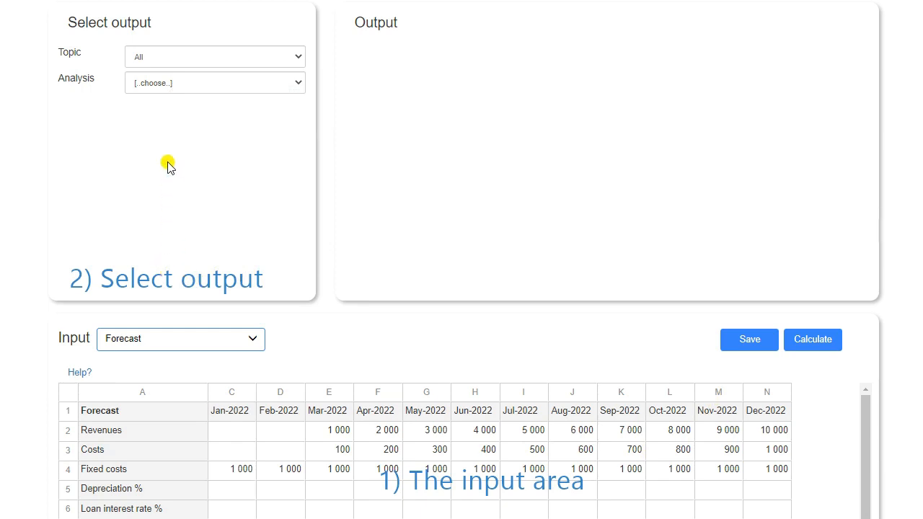
Step: Create a Forecast chart with Revenues as the first output
left_click(163, 87)
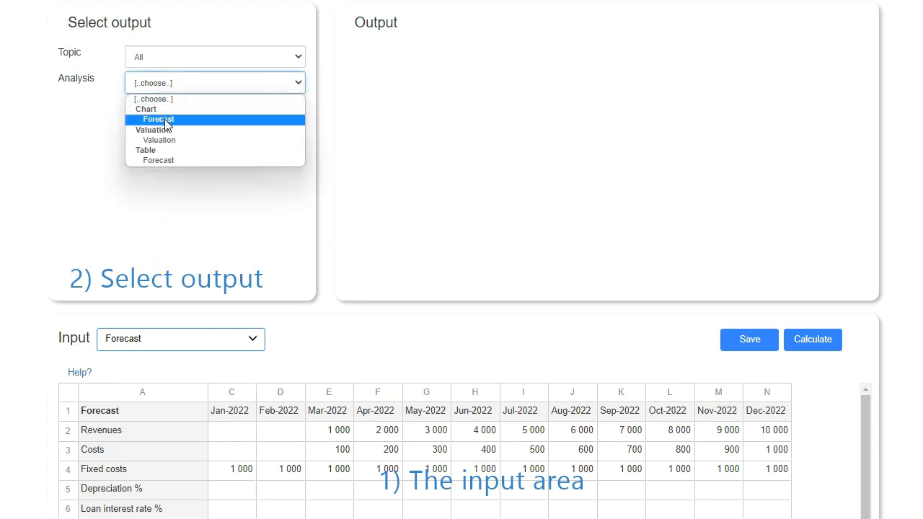
left_click(161, 119)
left_click(165, 110)
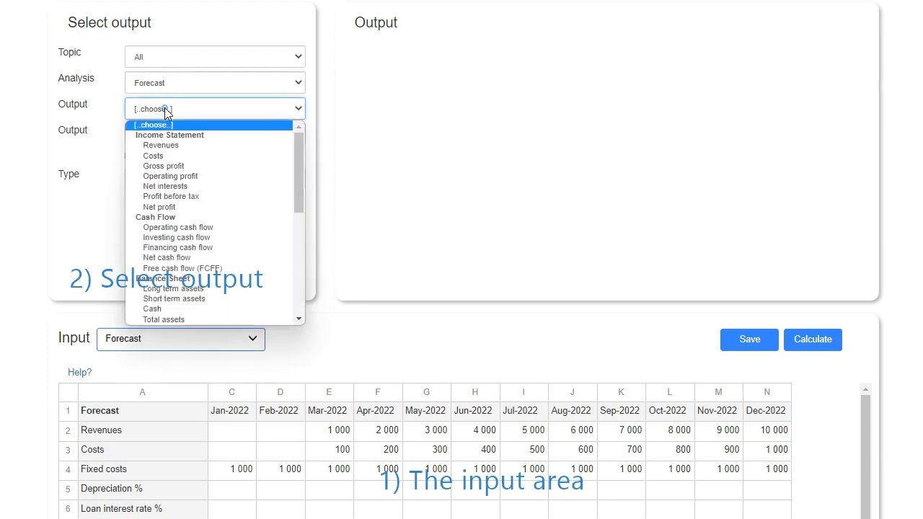
left_click(164, 147)
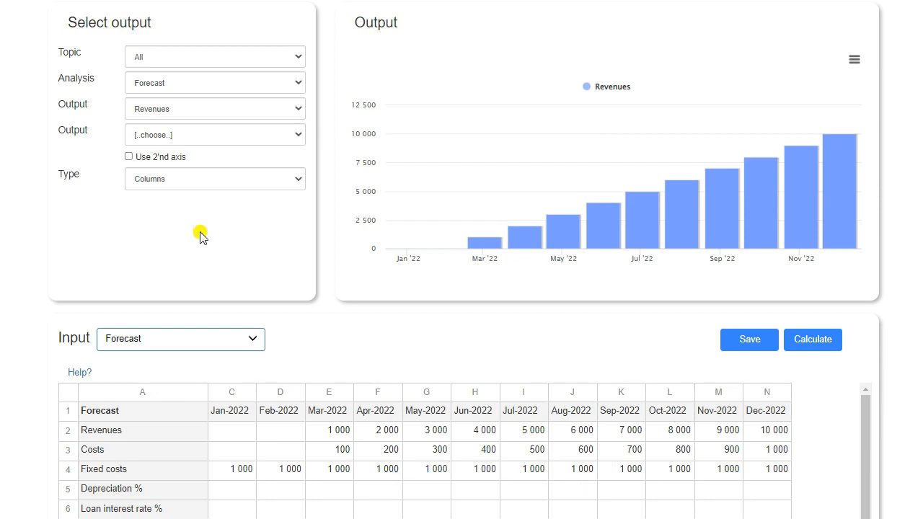
Step: Add Costs as the chart's second output and set the chart type to Columns & values
left_click(176, 135)
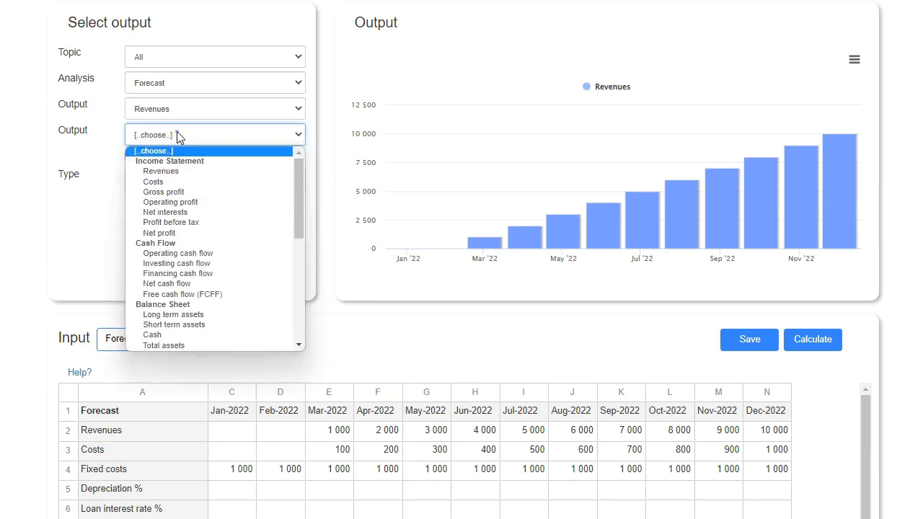
left_click(162, 181)
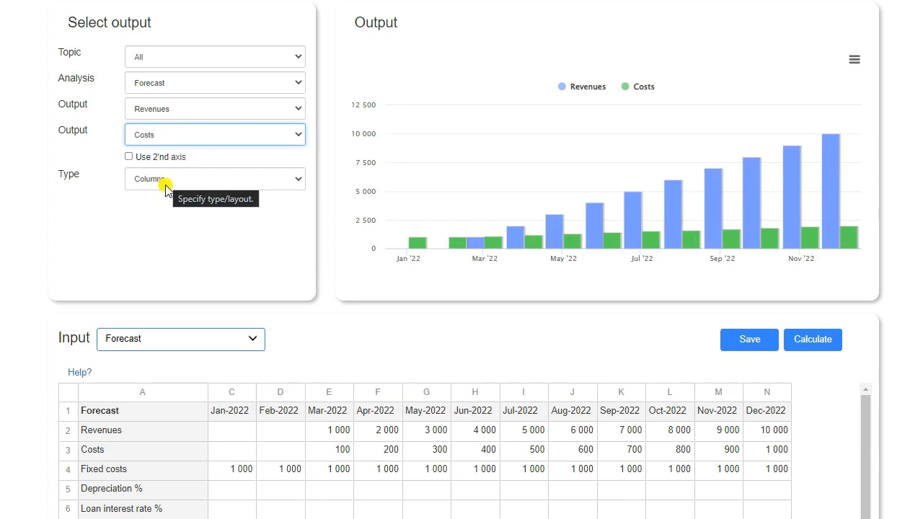
left_click(165, 180)
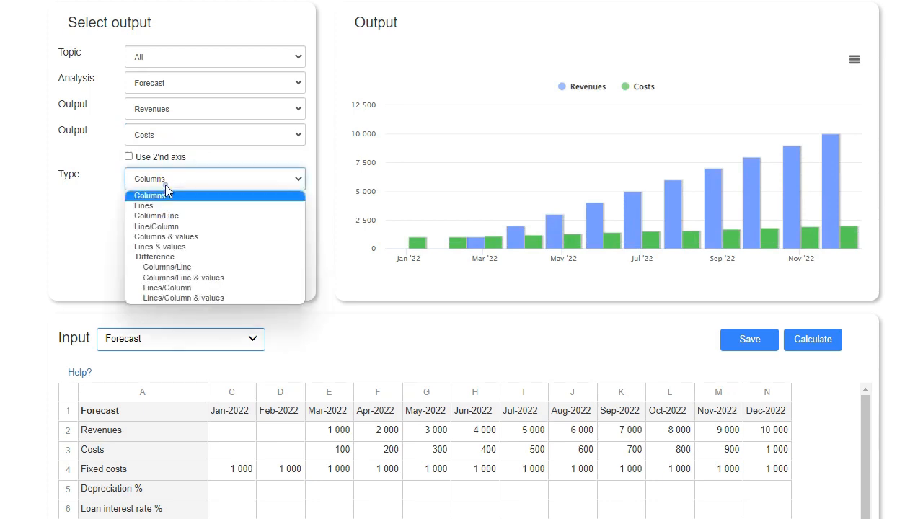
left_click(162, 242)
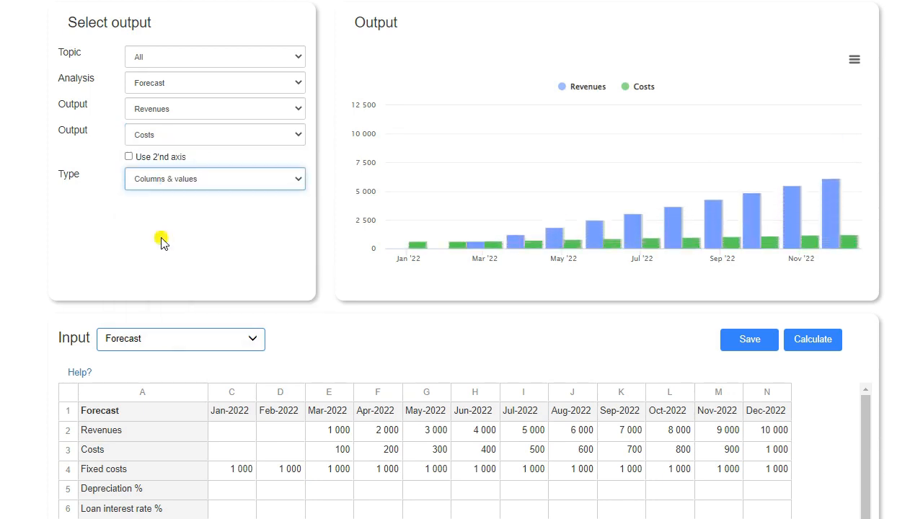
Step: Set the Jan-2022 fixed costs to 2000 and enter the formula =C4+100 for the Feb-2022 fixed costs
left_click(232, 473)
type("2000")
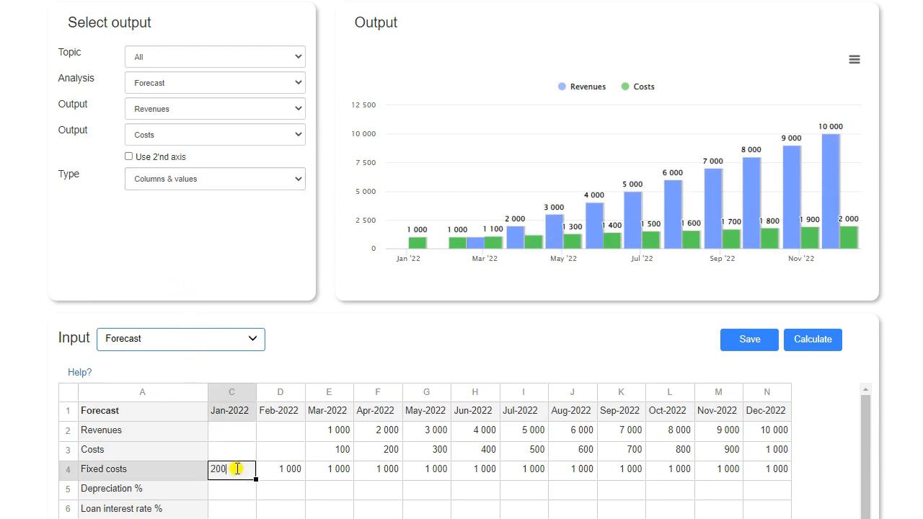
left_click(282, 475)
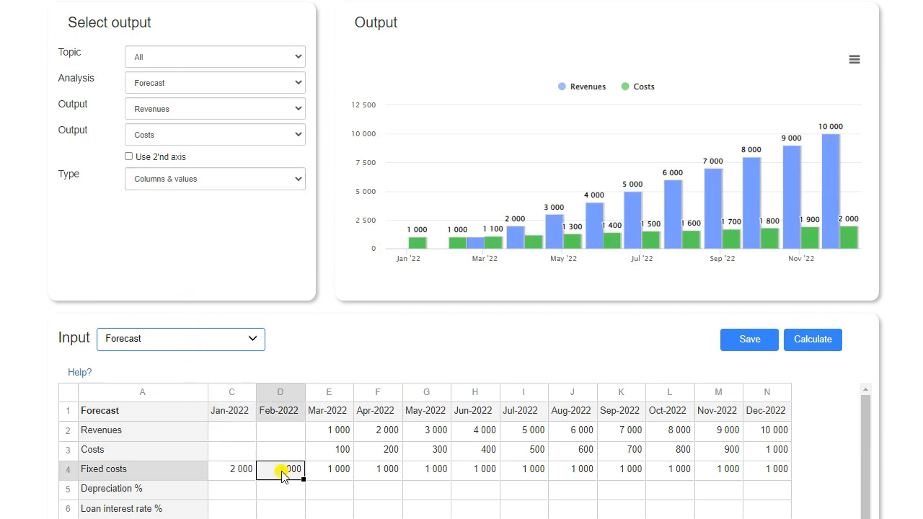
type("=C4")
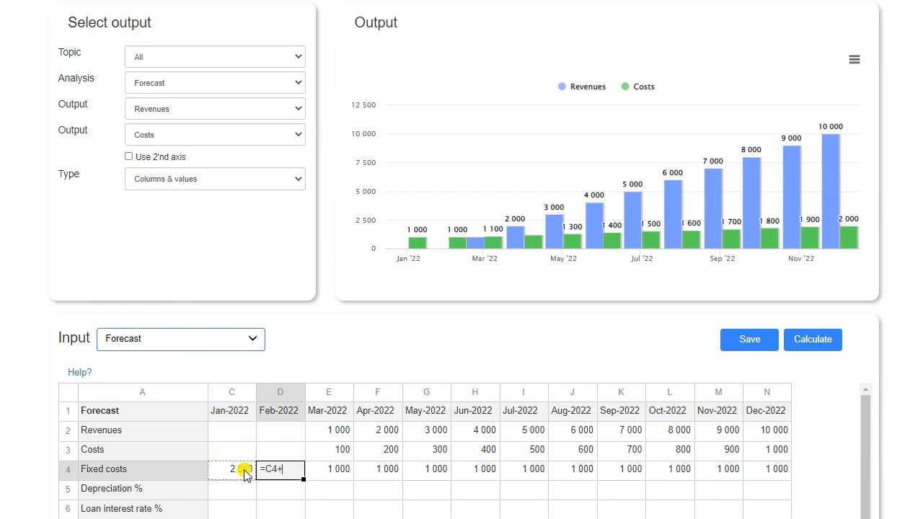
type("+100")
key("Return")
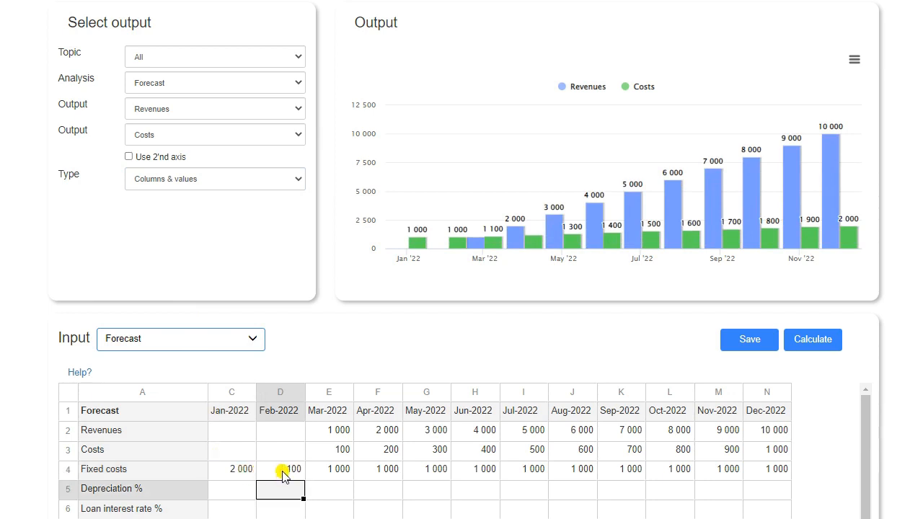
Step: Fill the Feb-2022 fixed costs formula across the row through Dec-2022 and recalculate the analysis
left_click(285, 476)
left_click_drag(305, 478, 767, 478)
left_click(806, 345)
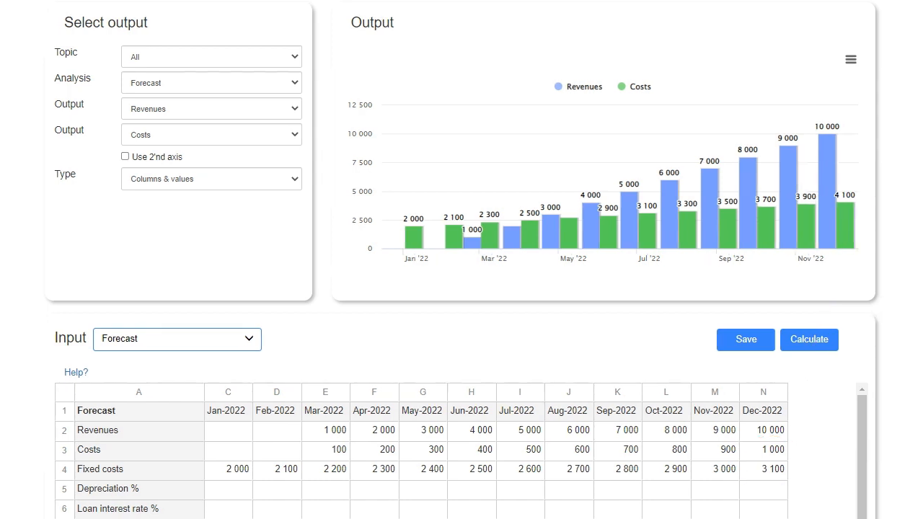
Step: Label the first three free rows below Financing as Rent, Software and Total
scroll(462, 288, "down", 3)
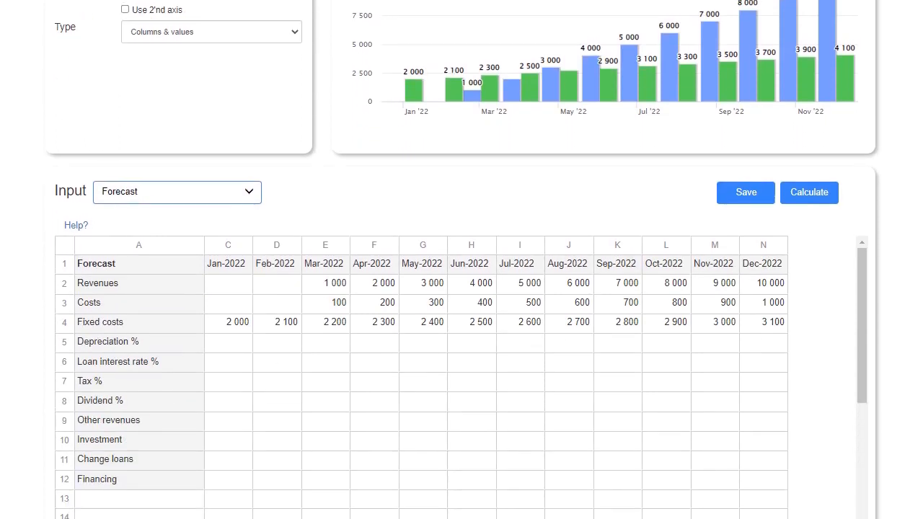
scroll(462, 289, "down", 2)
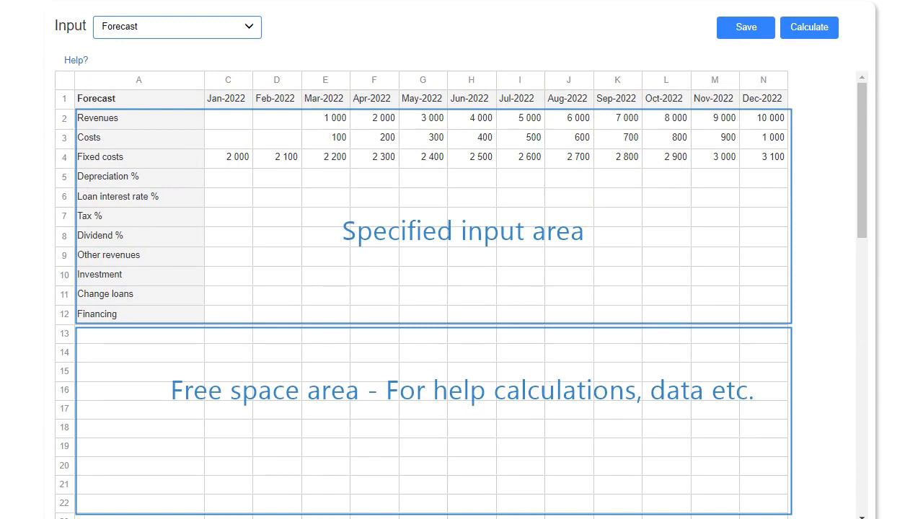
left_click(160, 342)
type("R")
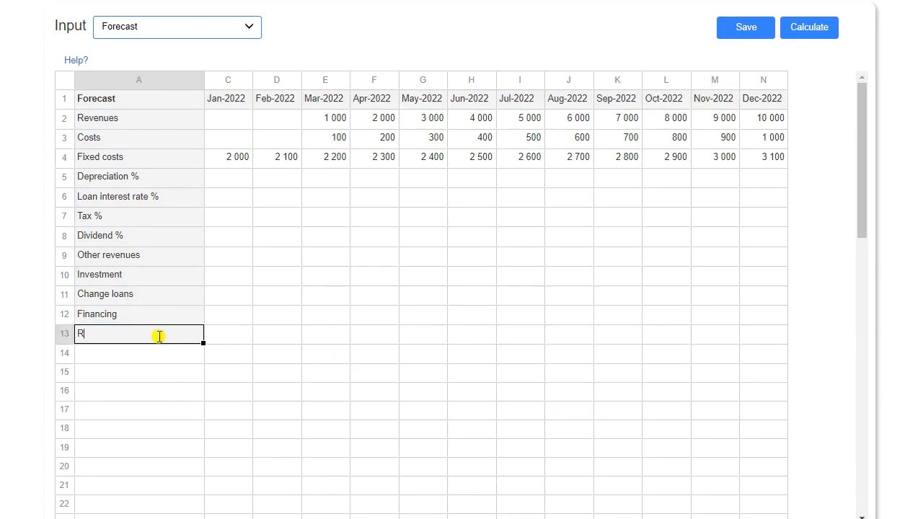
type("ent")
left_click(155, 358)
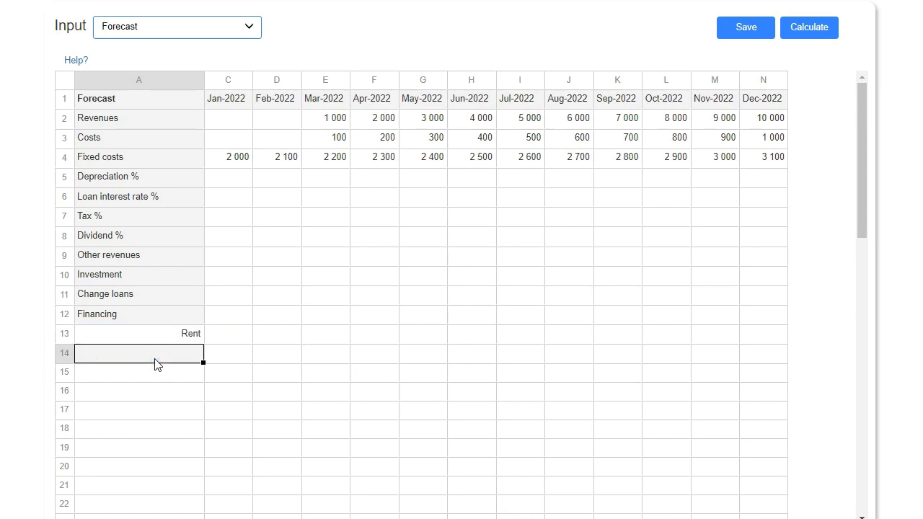
type("Software")
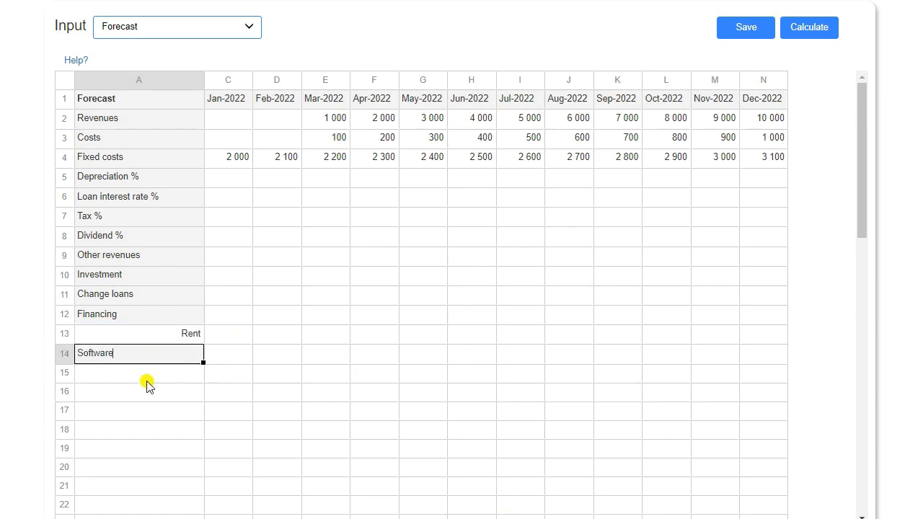
left_click(147, 380)
type("Total")
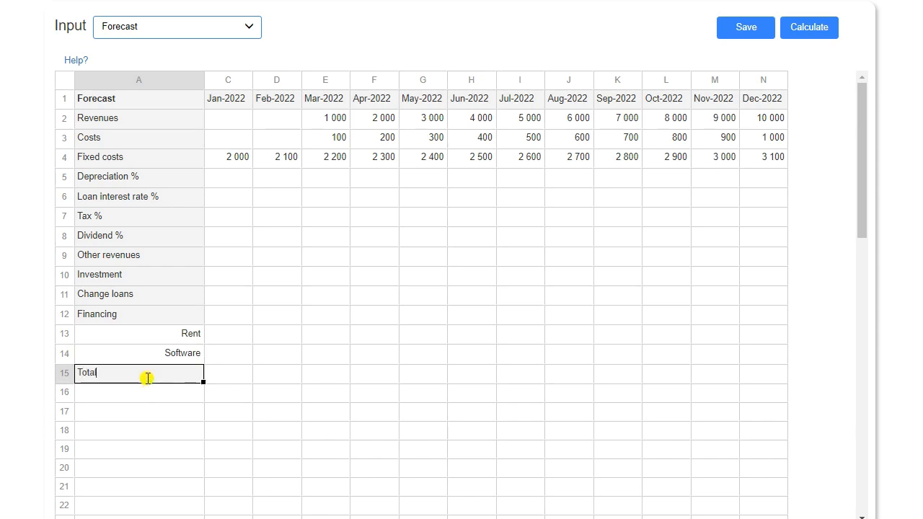
Step: Set the Jan-2022 rent to 1500 and software to 500, and enter the formula =C13+C14 for the Jan-2022 total
left_click(228, 339)
type("1 500")
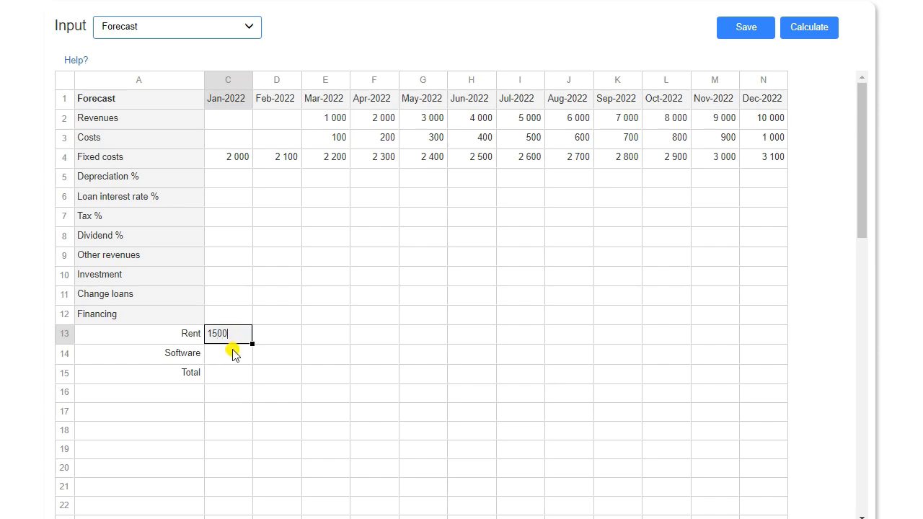
left_click(232, 352)
type("500")
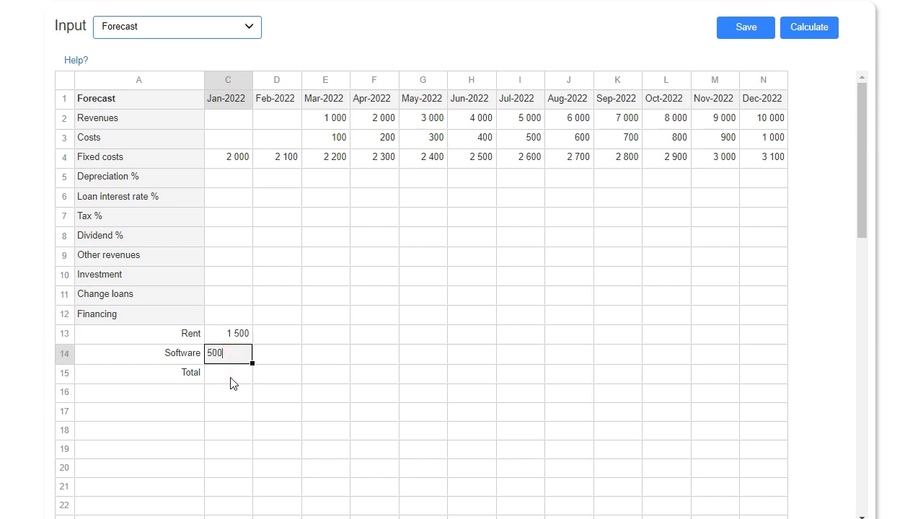
left_click(231, 381)
type("=C13+")
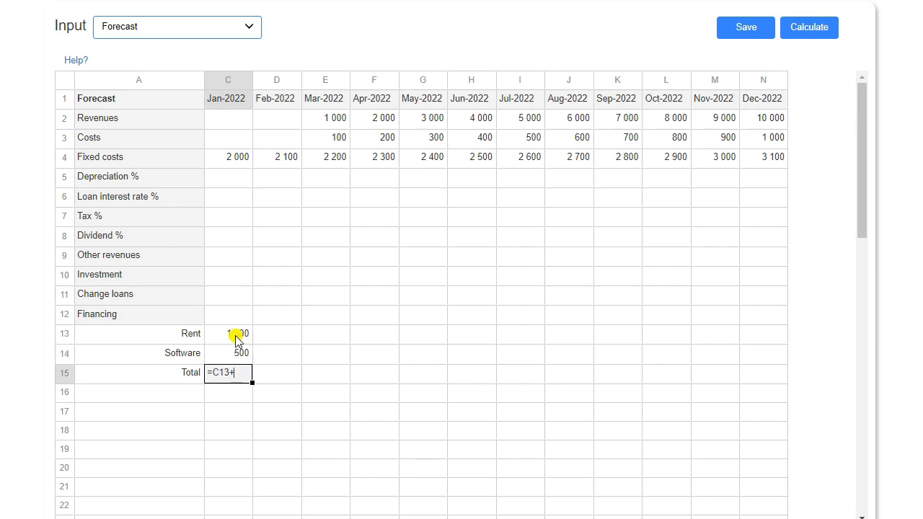
left_click(236, 337)
key("Return")
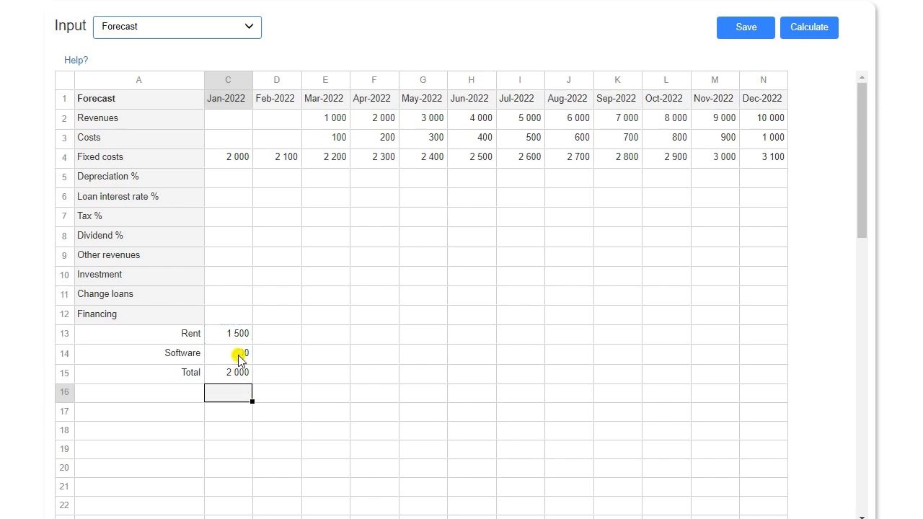
Step: Enter the Feb-2022 formulas =C13+100 for rent and =C14 for software
left_click(267, 340)
type("=")
left_click(235, 339)
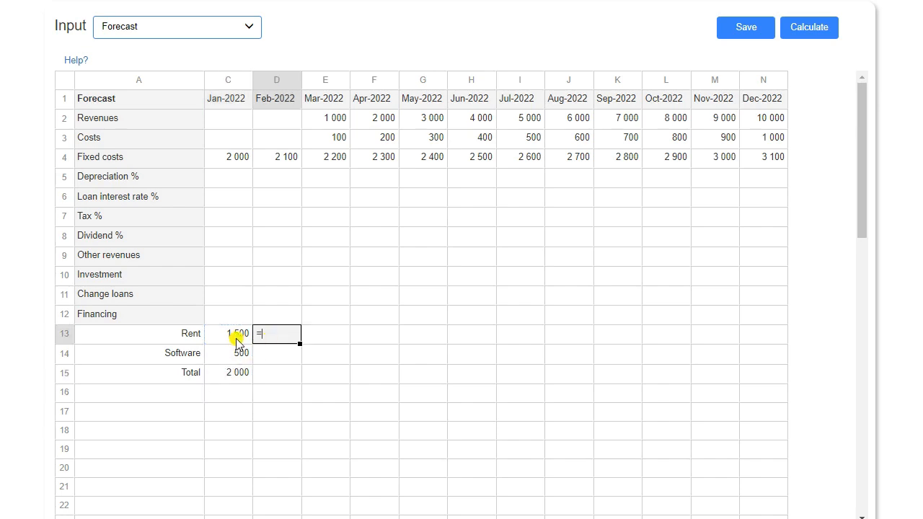
type("+100")
key("Return")
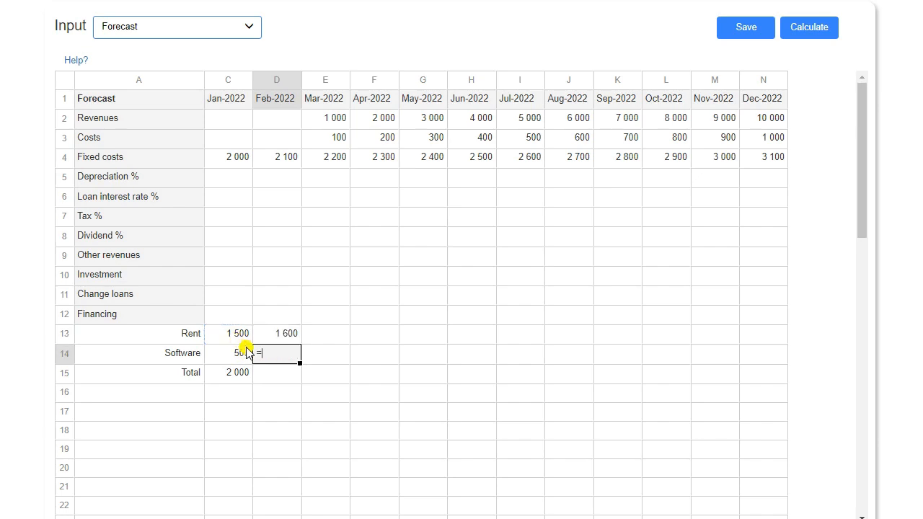
type("=")
left_click(238, 351)
key("Return")
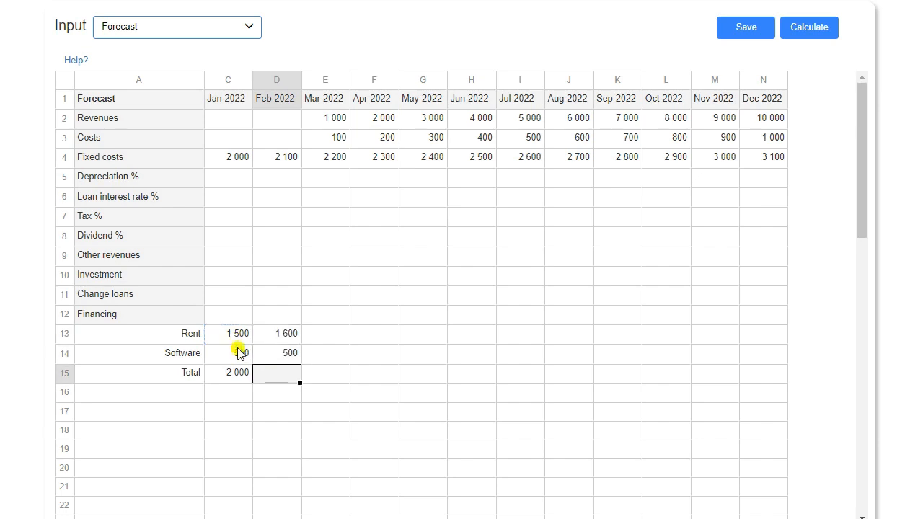
Step: Copy the Jan-2022 total formula to Feb-2022 and fill the Feb-2022 rent, software and total formulas through Dec-2022
left_click(240, 384)
left_click_drag(251, 382, 284, 385)
left_click(286, 342)
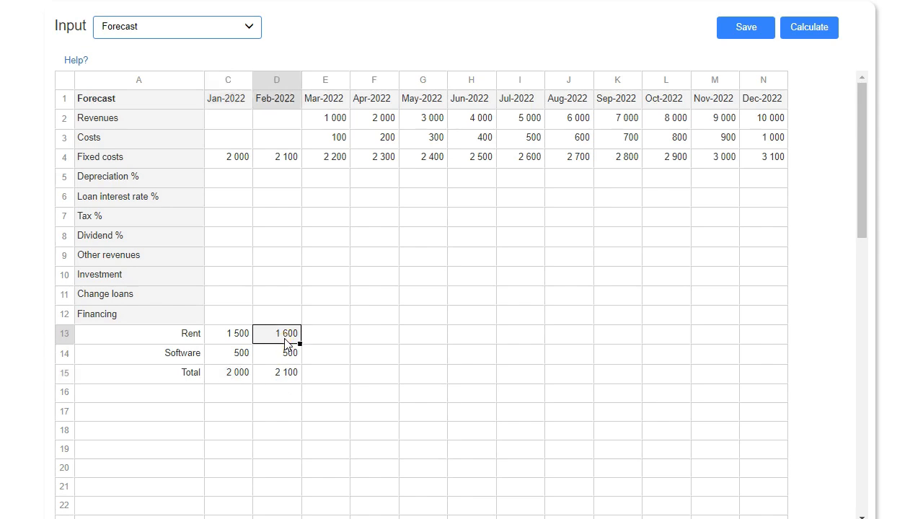
left_click_drag(285, 339, 766, 377)
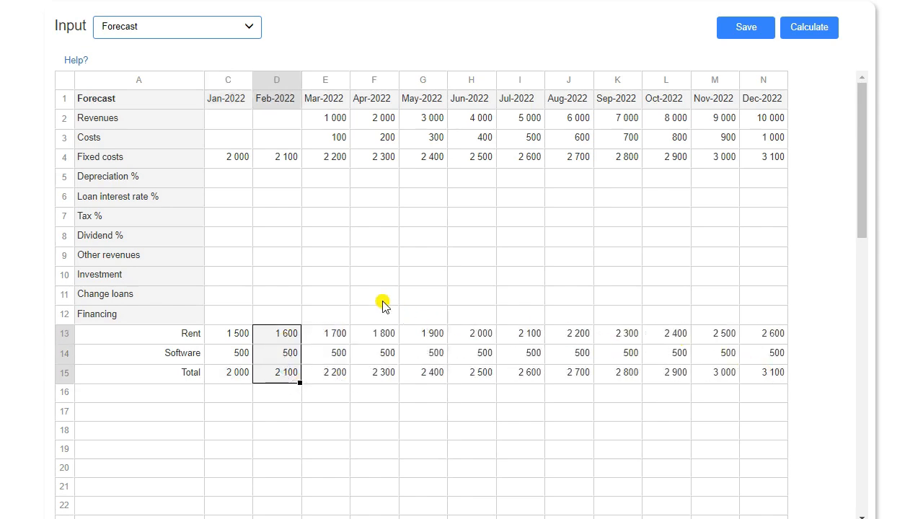
Step: Link the Jan-2022 fixed costs to the total with =C15, fill the formula through Dec-2022 and recalculate the analysis
left_click(238, 165)
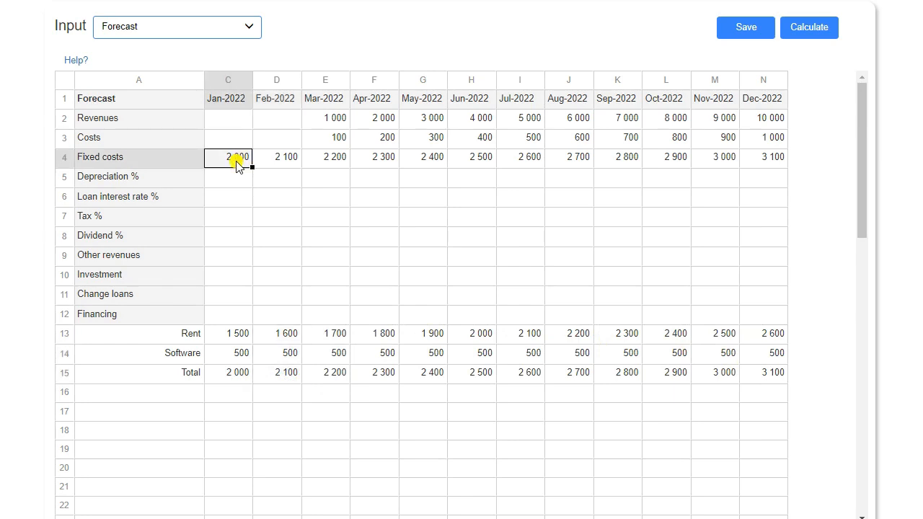
type("=")
left_click(238, 372)
key("Return")
left_click(242, 158)
left_click_drag(252, 165, 762, 164)
left_click(799, 39)
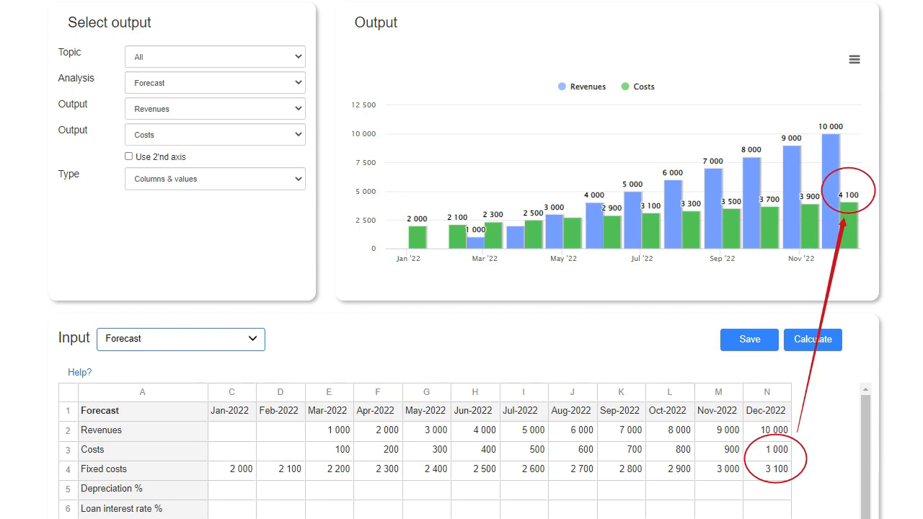
Step: Set the chart type to the Difference option Columns/Line & values and hide the Costs and Revenues series
left_click(233, 185)
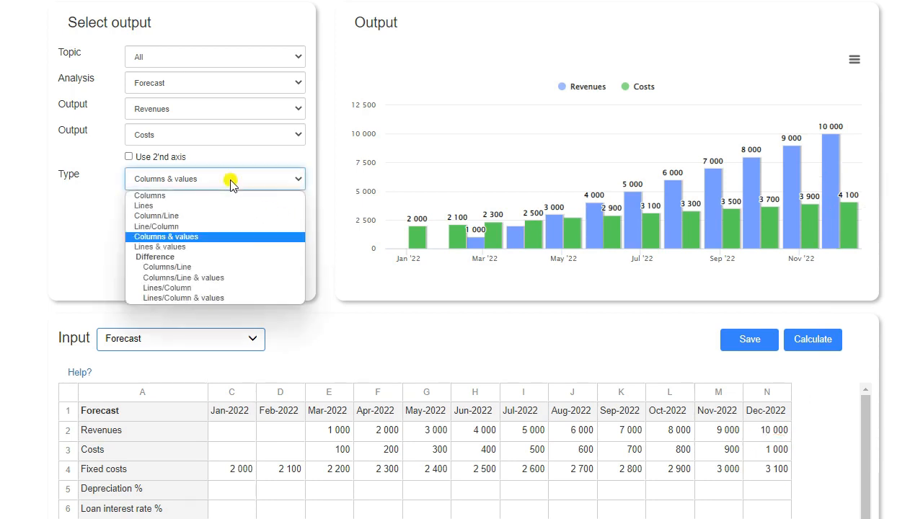
left_click(218, 278)
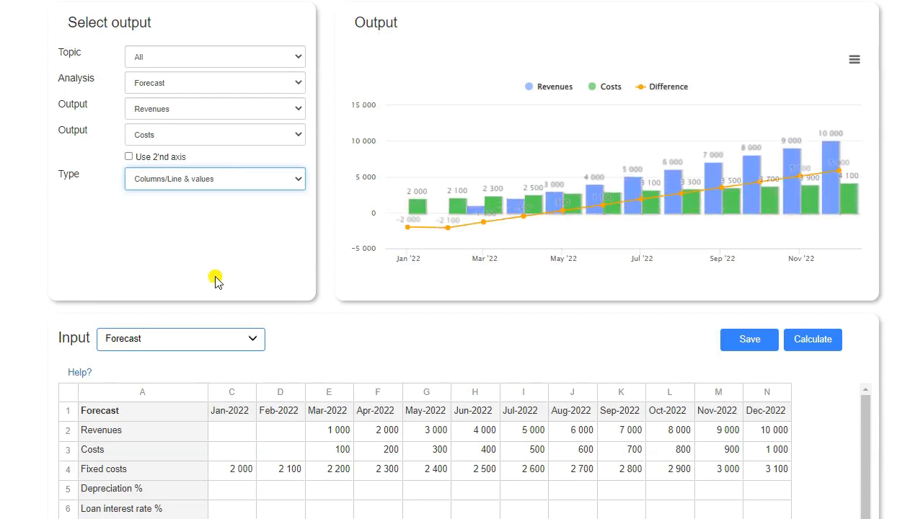
mouse_move(401, 249)
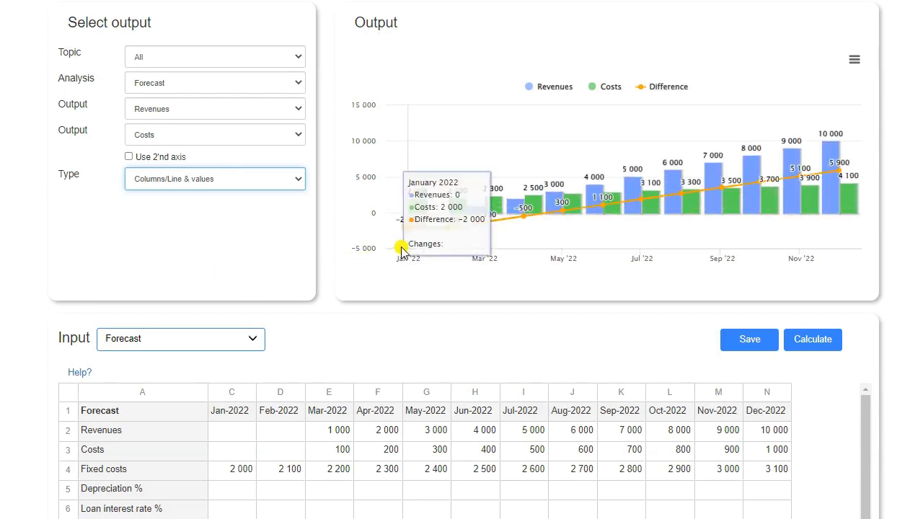
left_click(610, 88)
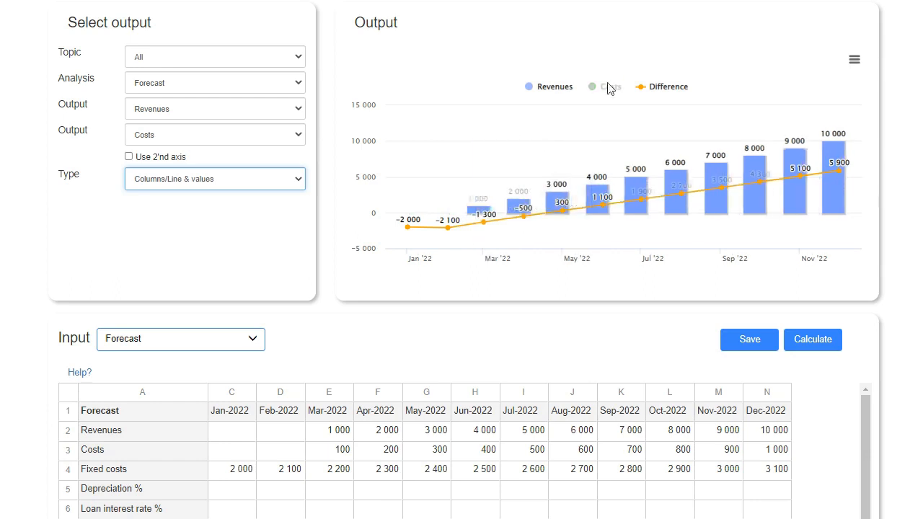
left_click(556, 88)
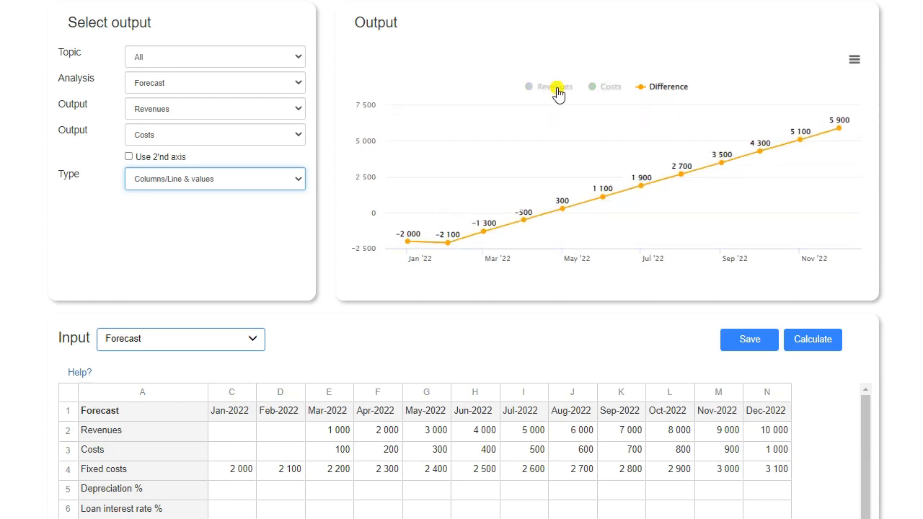
Step: Set the chart type back to Columns & values and clear the second output
left_click(298, 180)
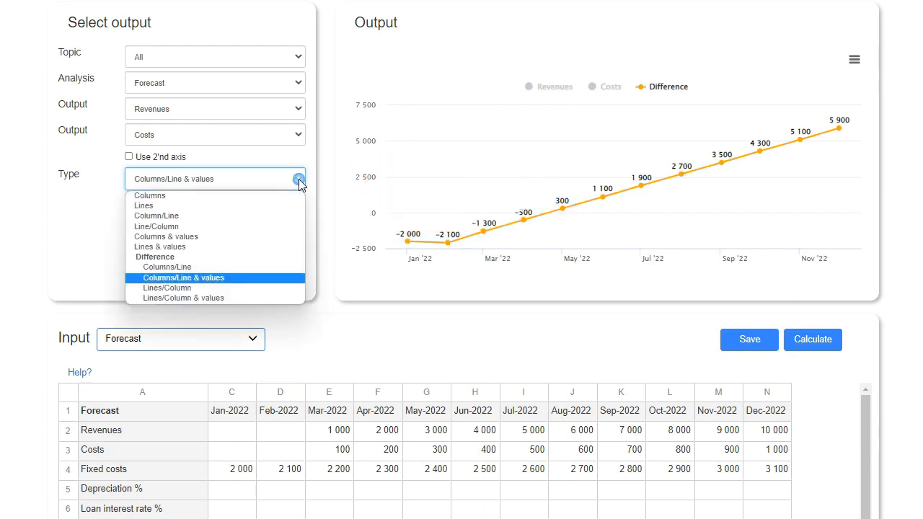
left_click(186, 237)
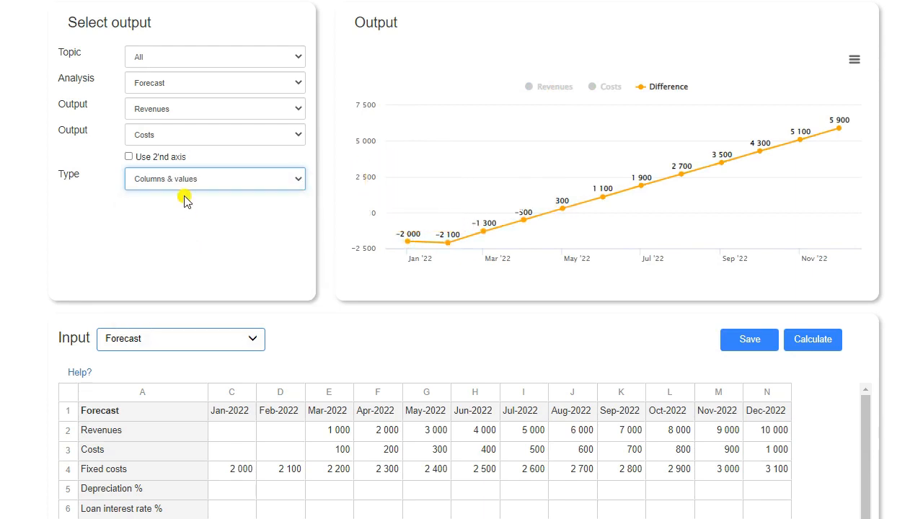
left_click(166, 137)
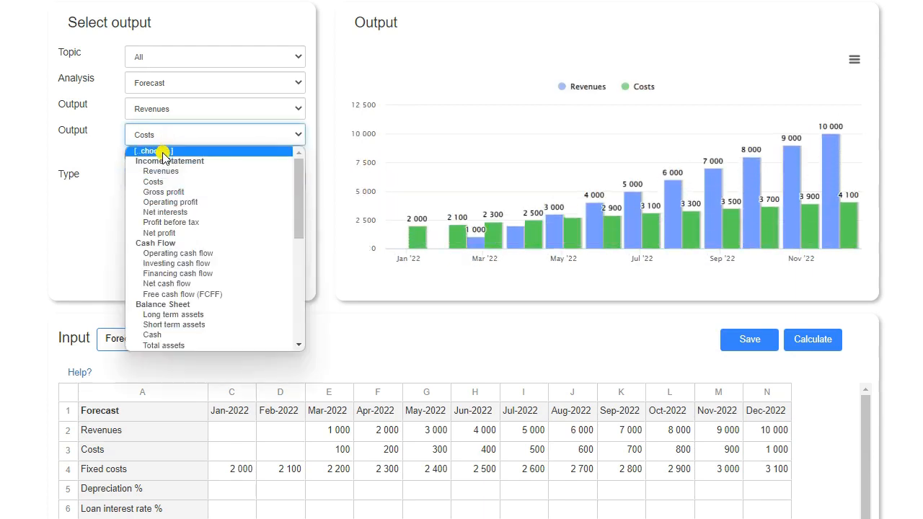
left_click(158, 152)
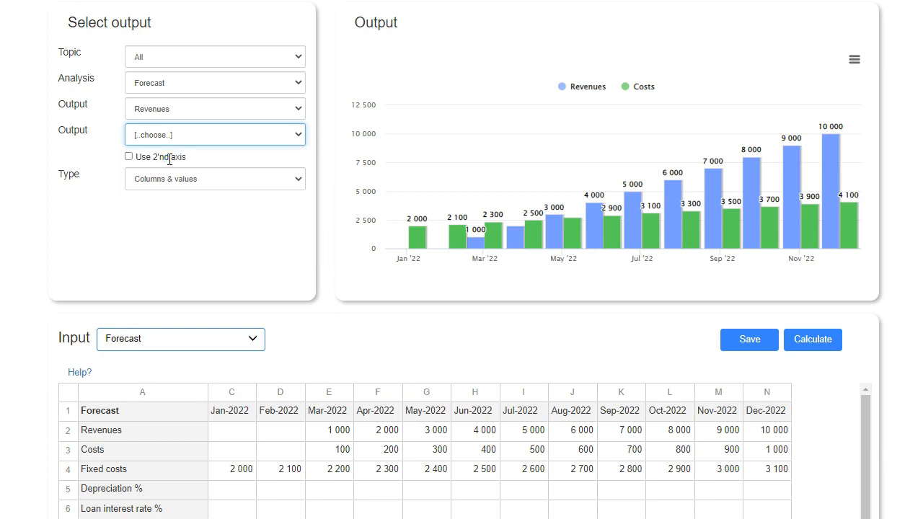
Step: Chart Operating cash flow as the first output and Financing need accumulated as the second output
left_click(163, 113)
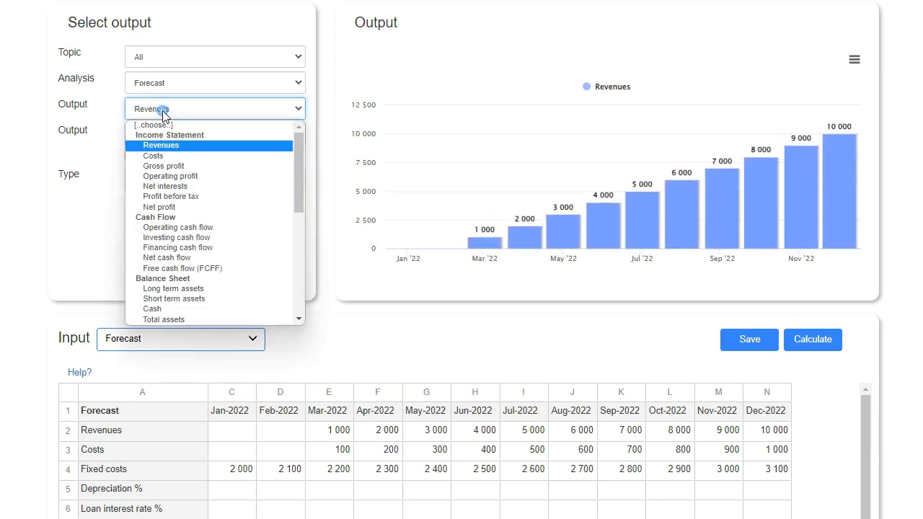
left_click(176, 227)
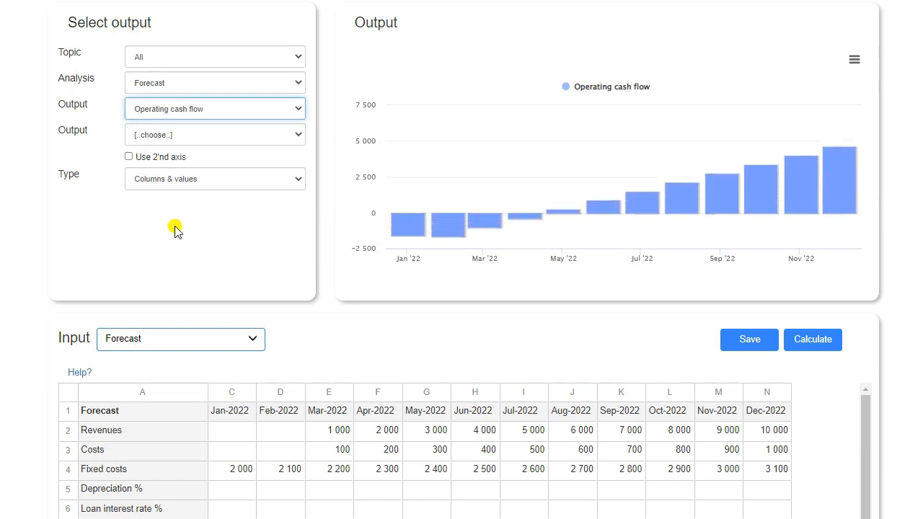
left_click(165, 142)
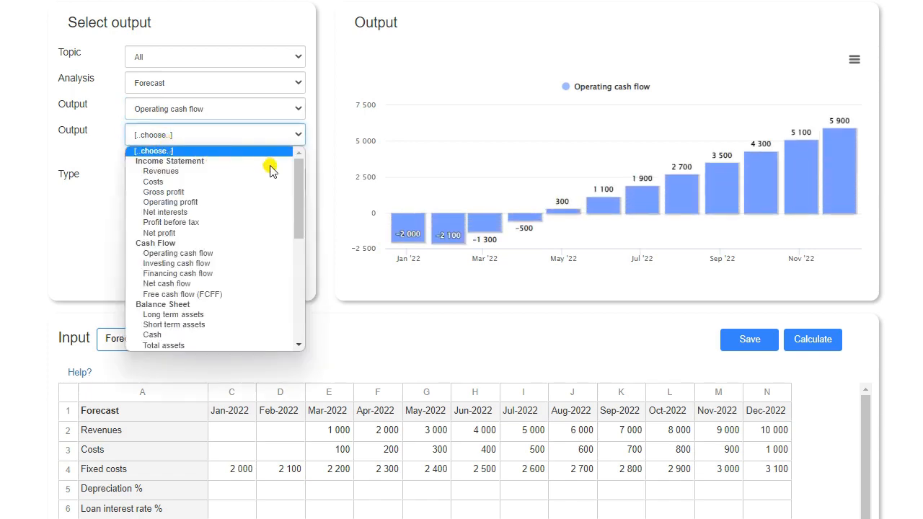
left_click_drag(297, 173, 301, 293)
left_click(223, 274)
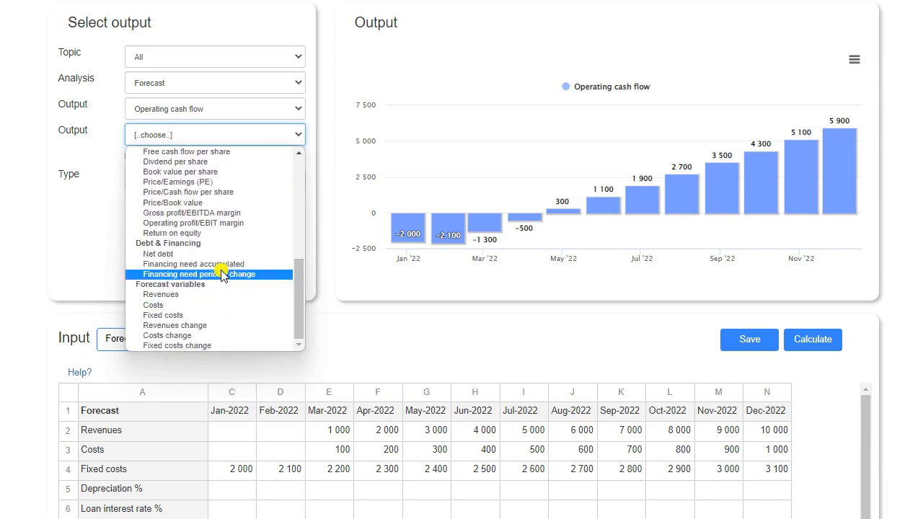
left_click(206, 265)
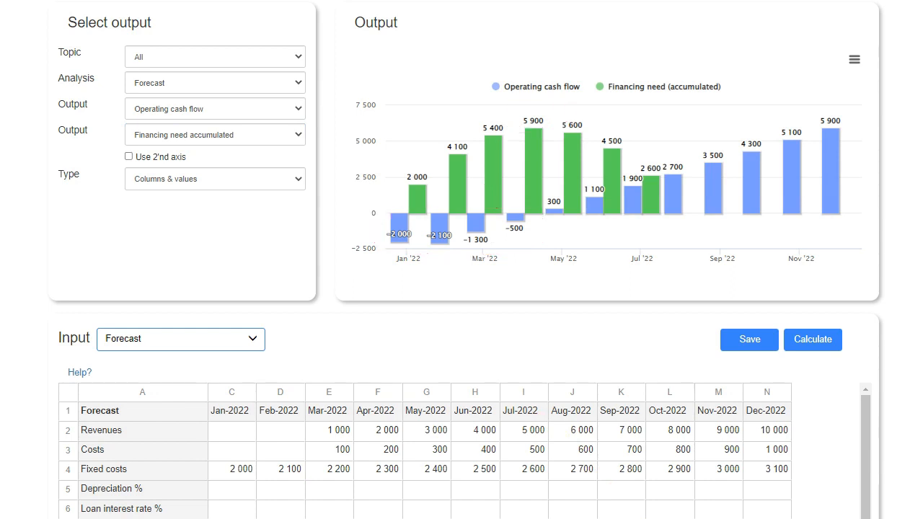
Step: Set the chart's first output back to Revenues and its second output to Costs
left_click(259, 118)
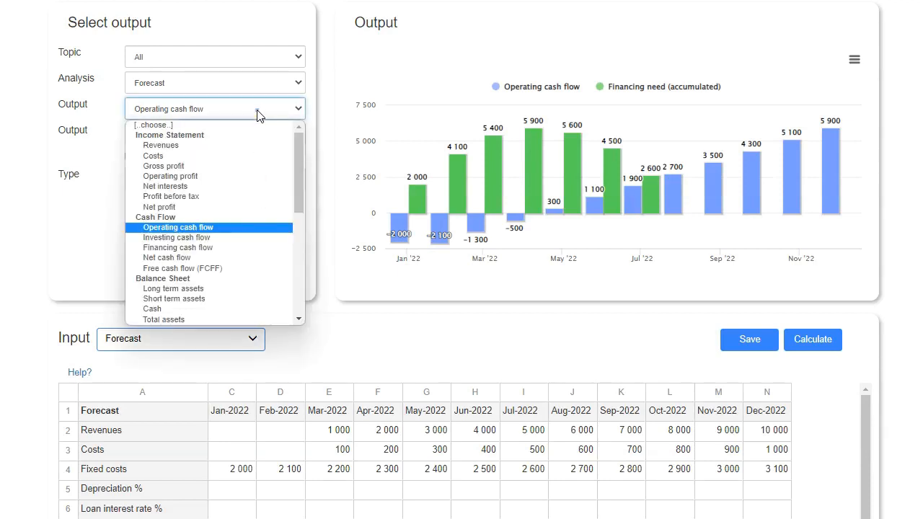
left_click(223, 142)
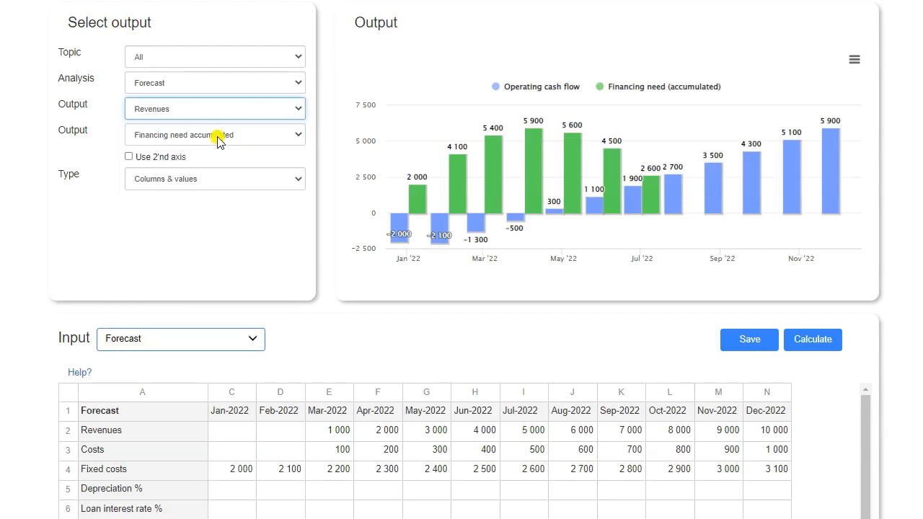
left_click(218, 142)
left_click_drag(298, 243, 292, 160)
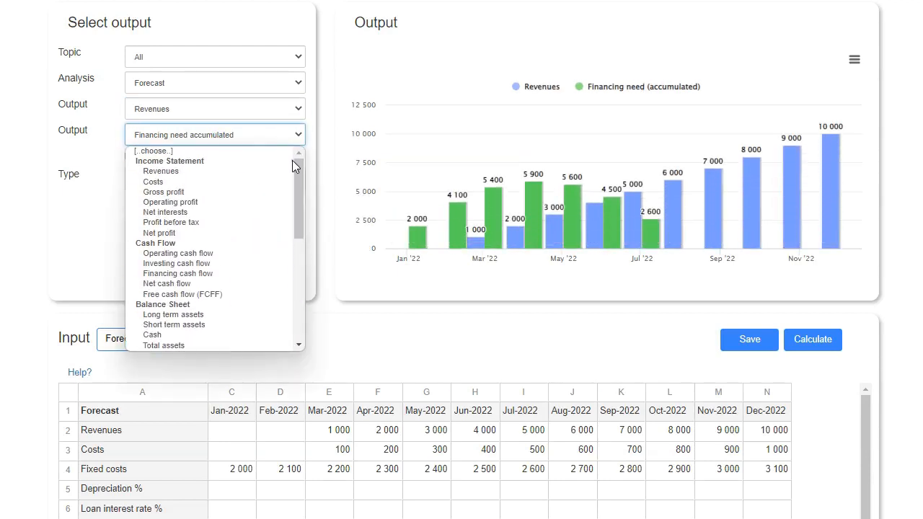
left_click(200, 182)
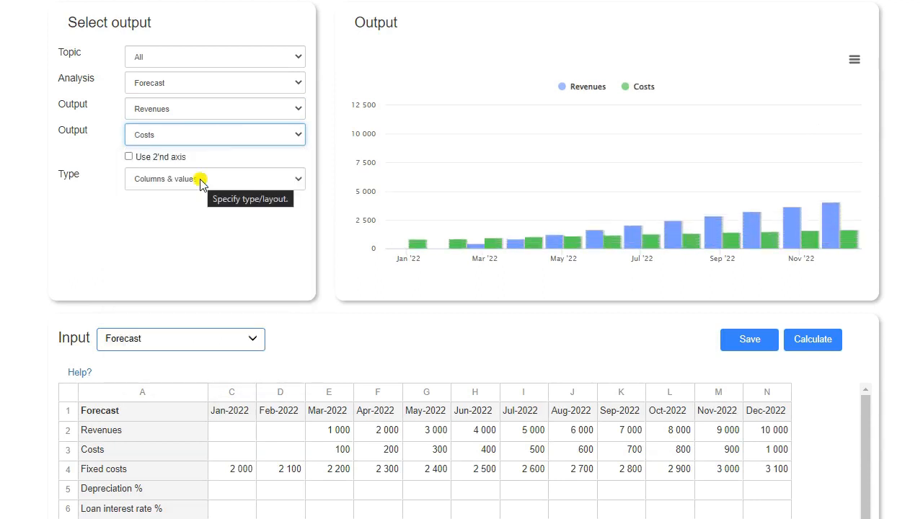
Step: Create and save a new report titled My report, and add the current Revenues and Costs chart to it
left_click(246, 340)
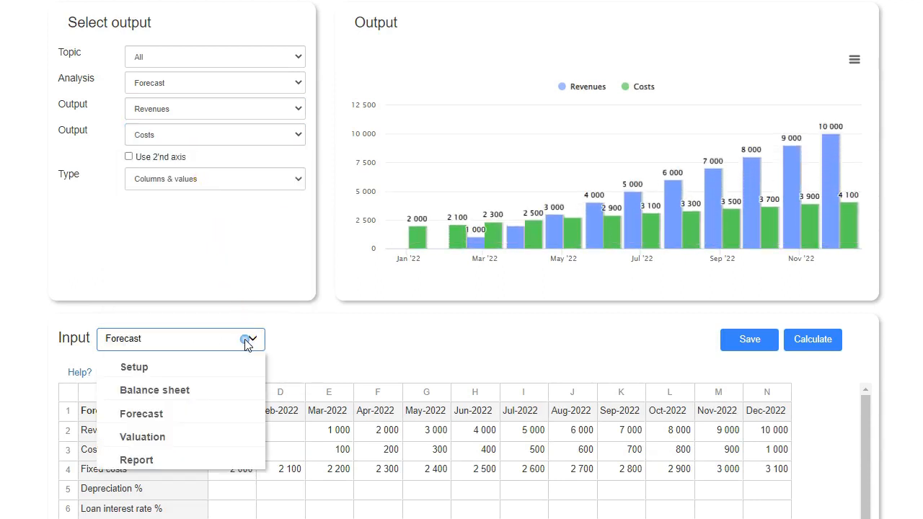
left_click(141, 460)
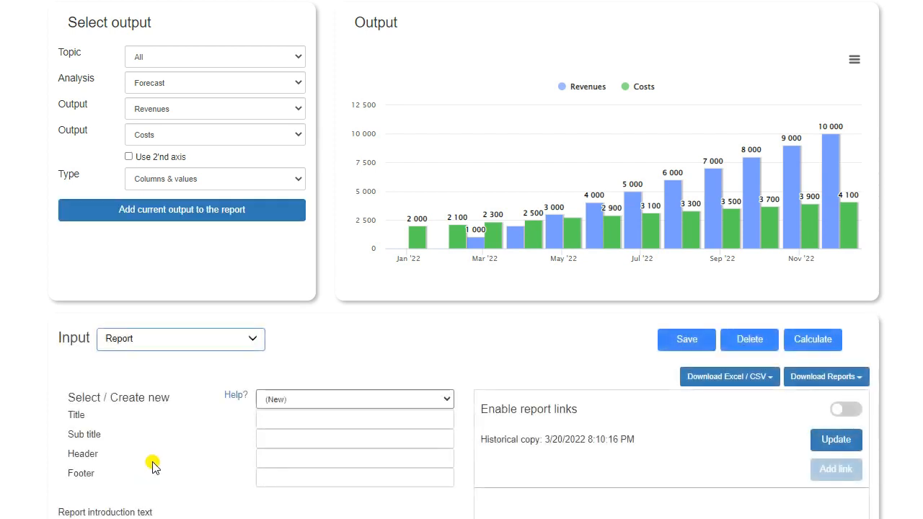
left_click(282, 419)
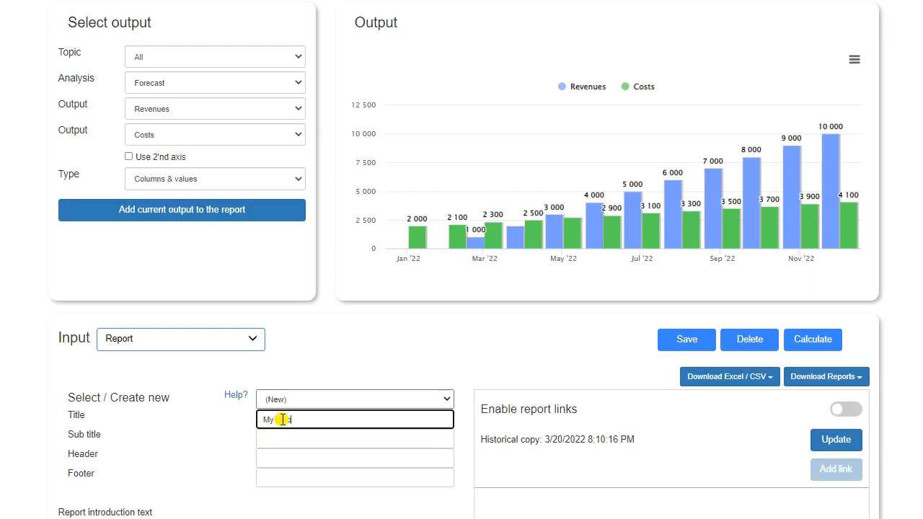
left_click(666, 345)
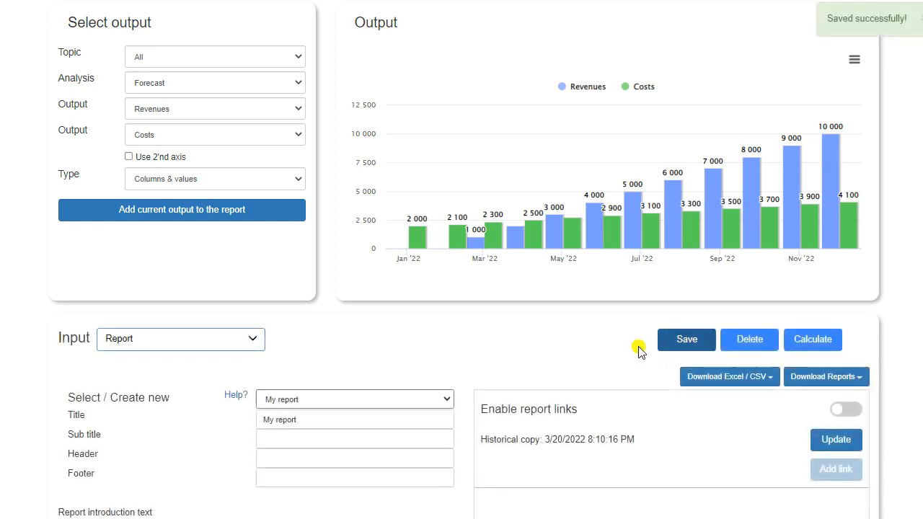
left_click(174, 209)
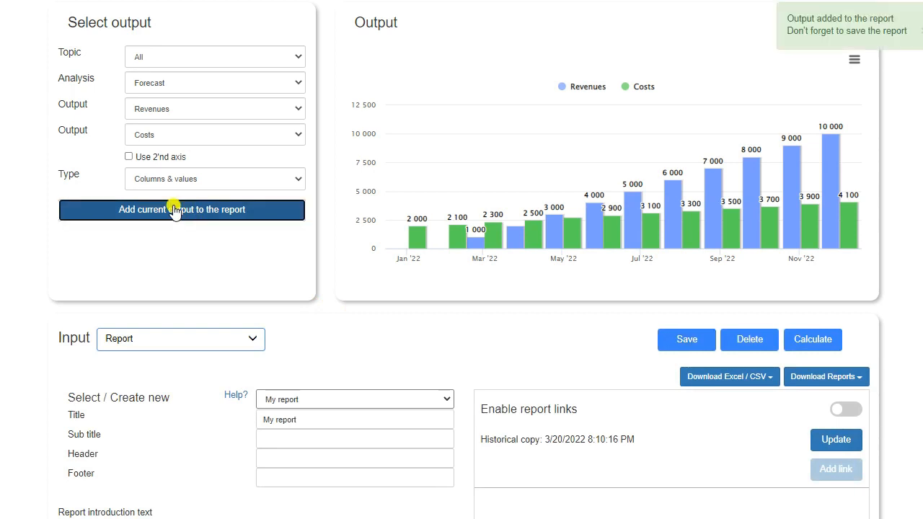
Step: Add a chart of Operating cash flow and Financing need accumulated to the report and save the report
left_click(225, 110)
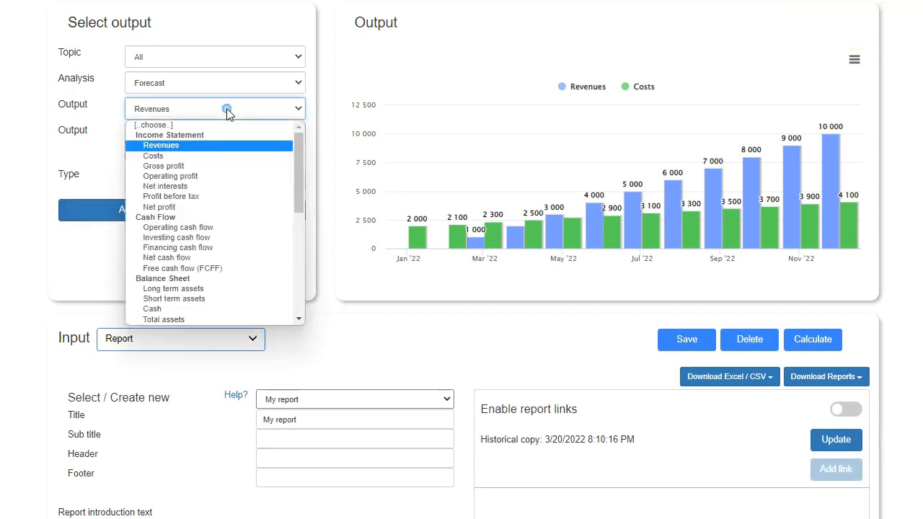
left_click_drag(298, 160, 292, 195)
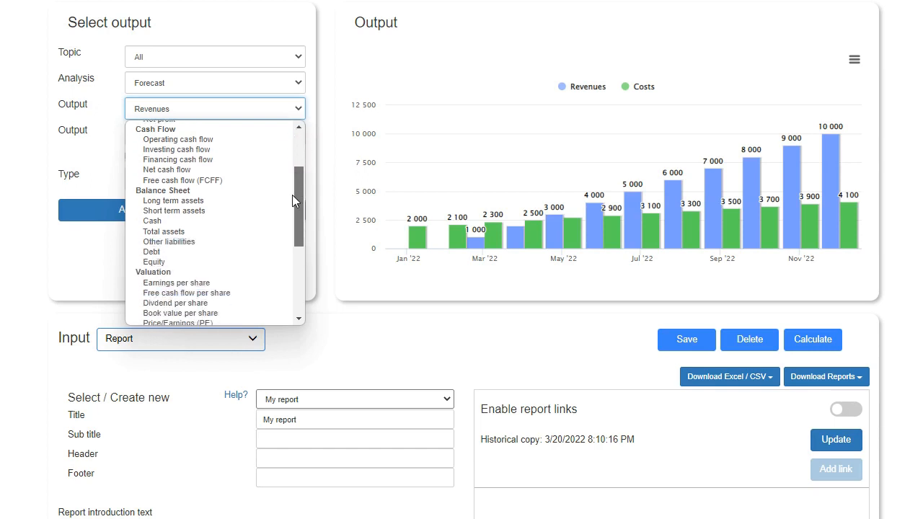
left_click(192, 140)
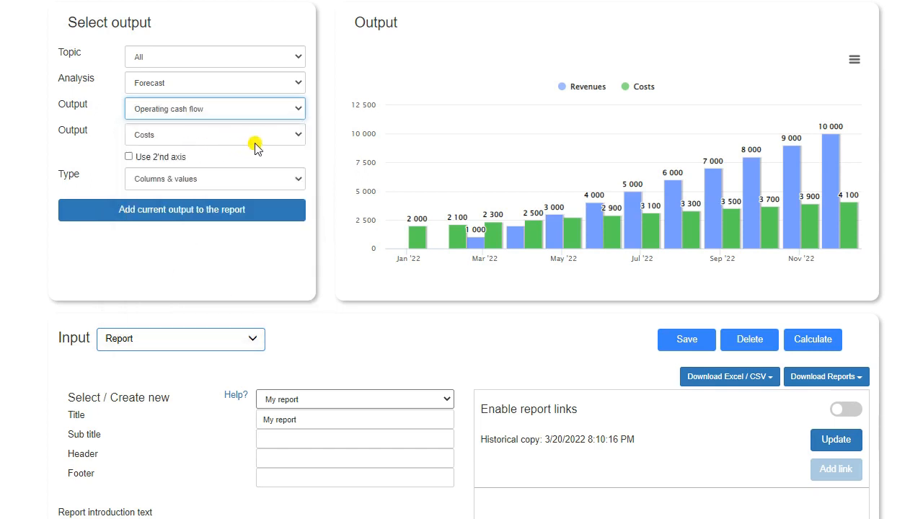
left_click(295, 135)
left_click_drag(300, 171, 295, 283)
left_click(231, 266)
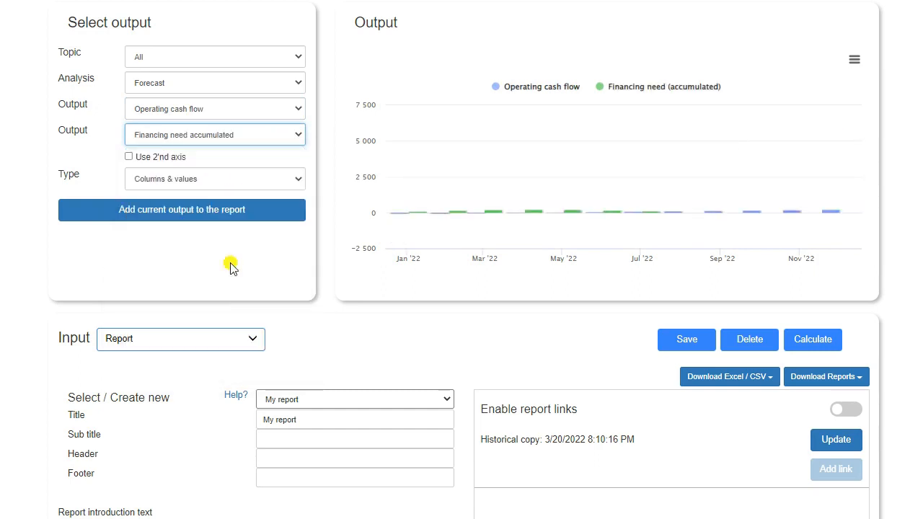
left_click(166, 211)
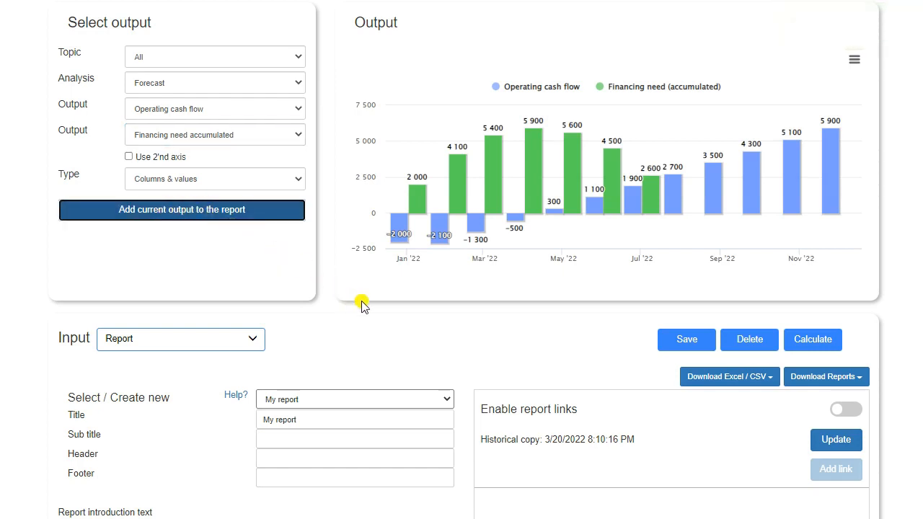
left_click(687, 340)
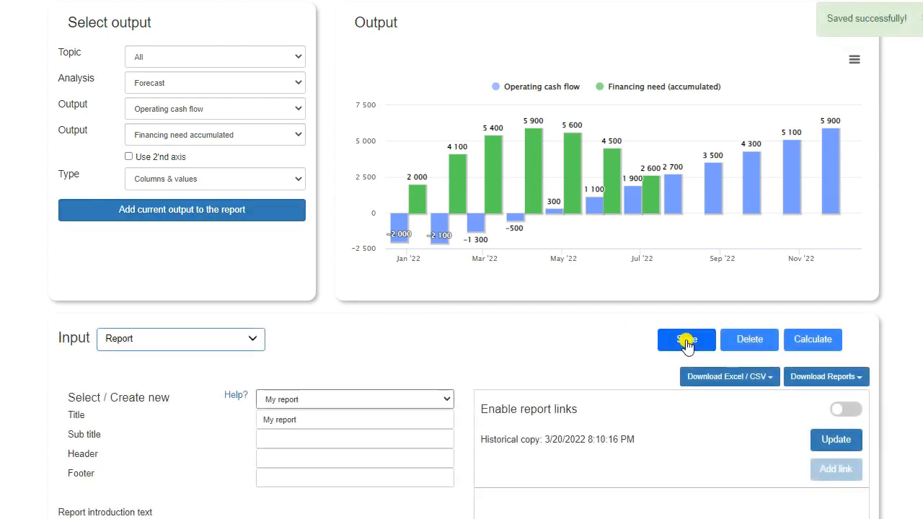
Step: Enable report links and save a new link described as My report link, set to Live version
scroll(595, 339, "down", 1)
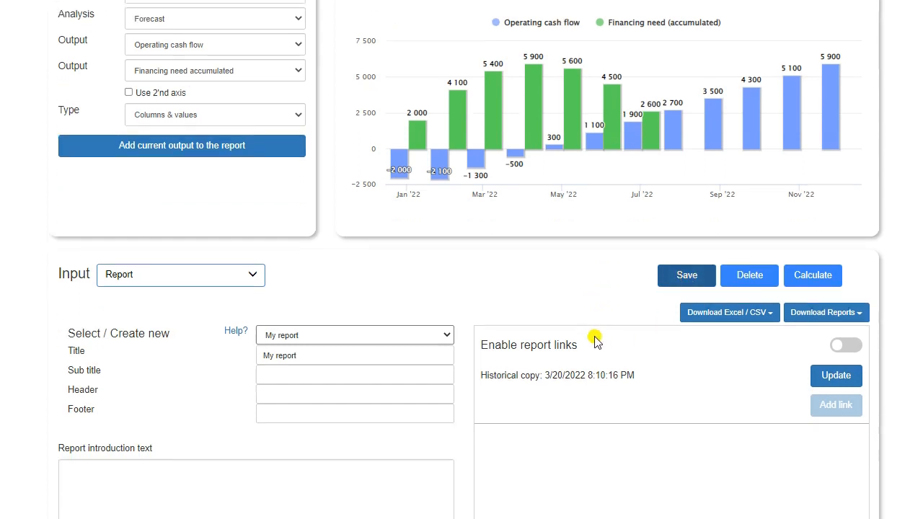
left_click(844, 338)
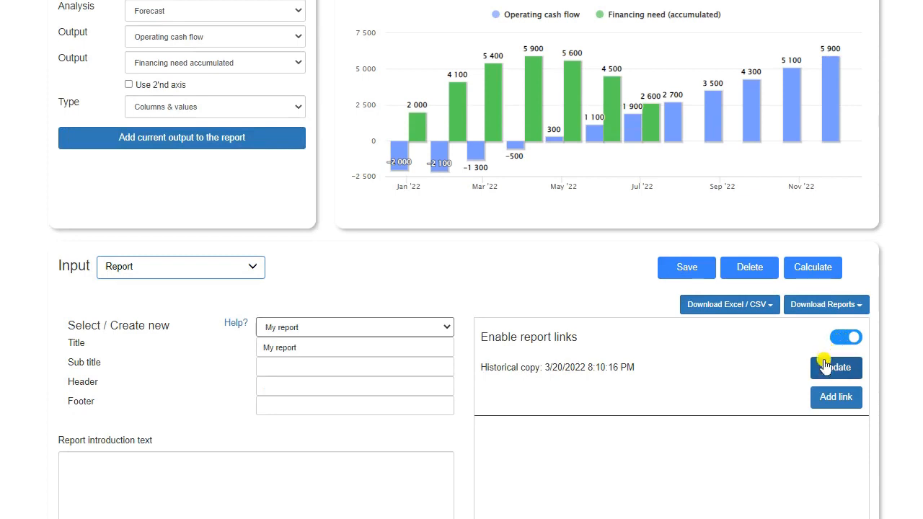
left_click(826, 400)
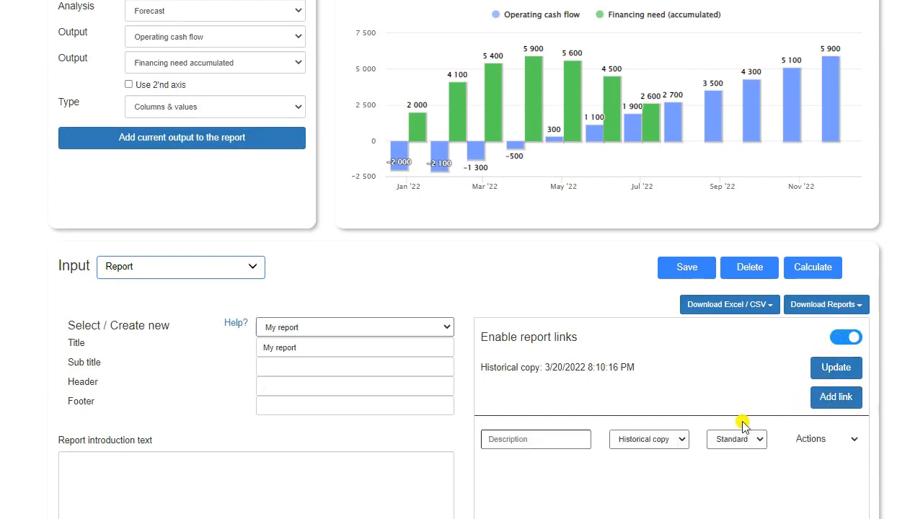
left_click(523, 436)
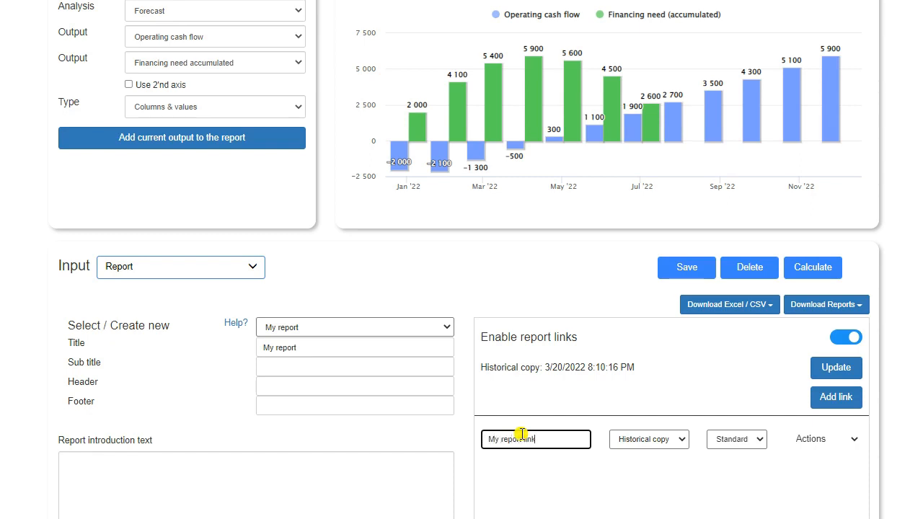
left_click(673, 442)
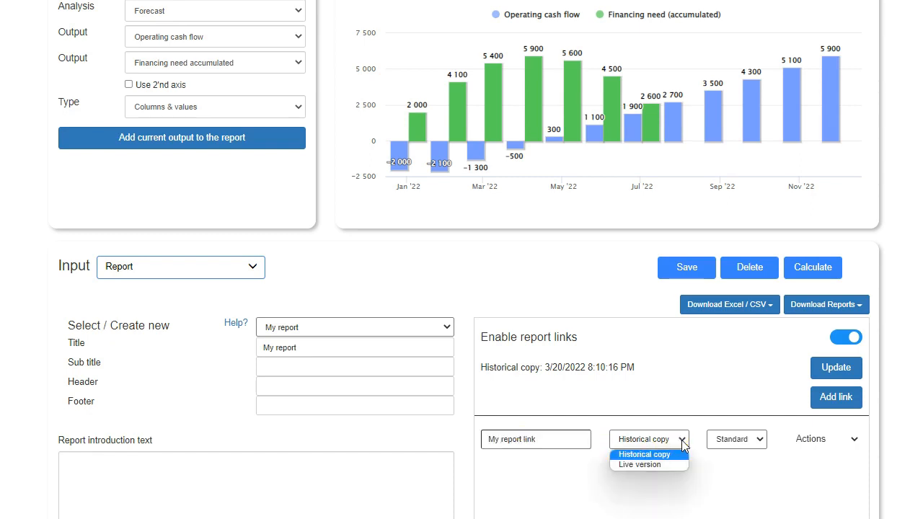
left_click(657, 464)
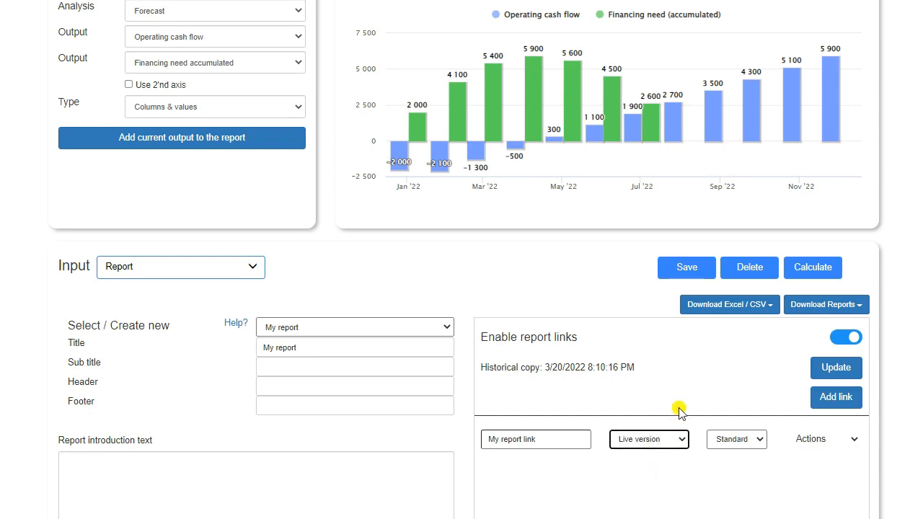
left_click(688, 267)
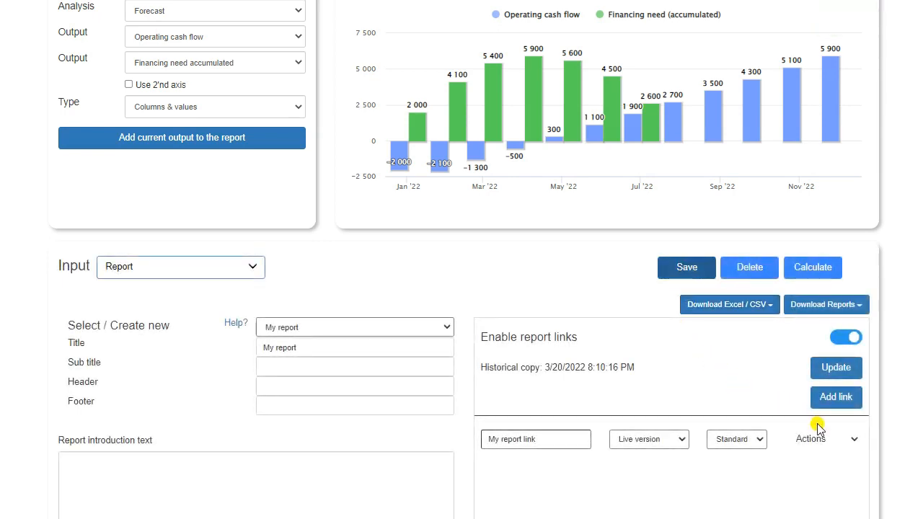
Step: Open the report link and toggle the Financing need (accumulated) series off and on in the second chart
left_click(853, 441)
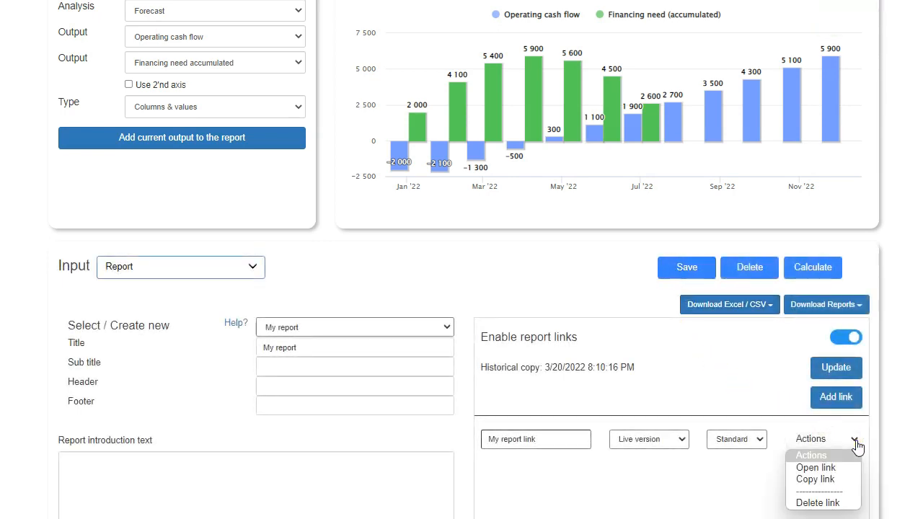
left_click(817, 468)
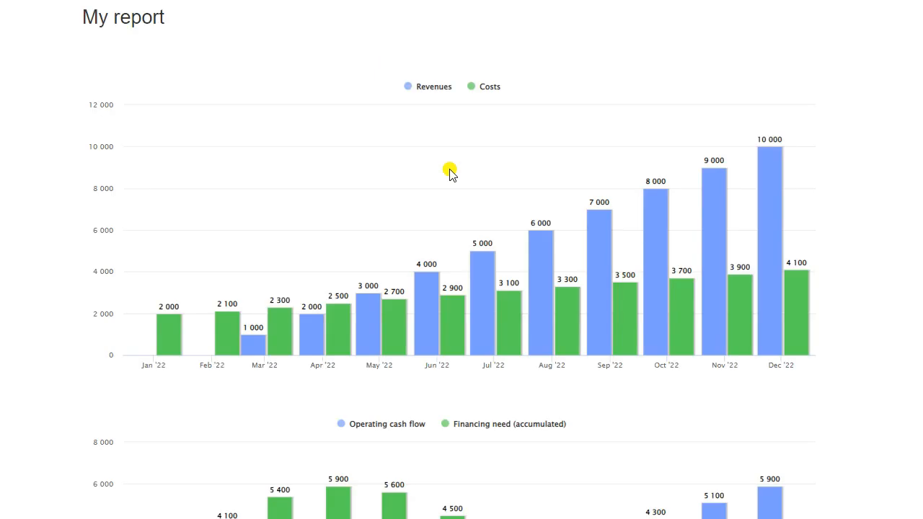
scroll(450, 171, "down", 3)
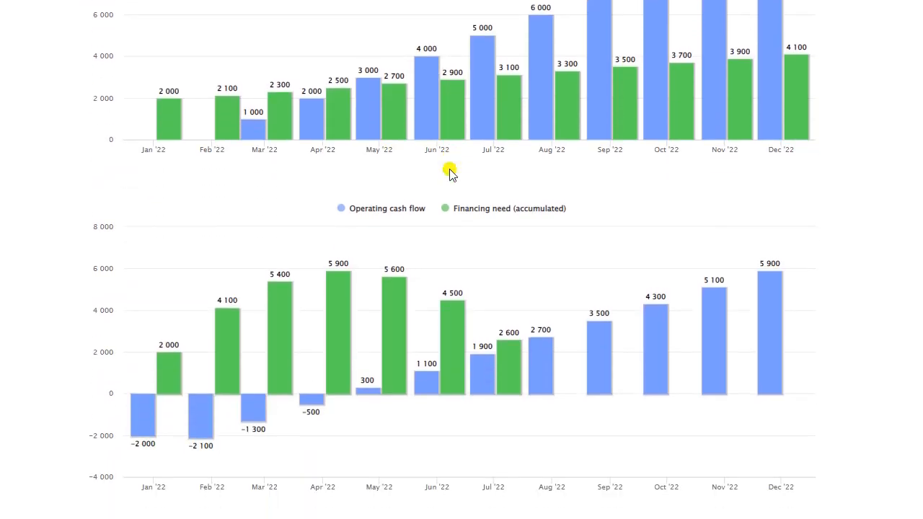
left_click(470, 211)
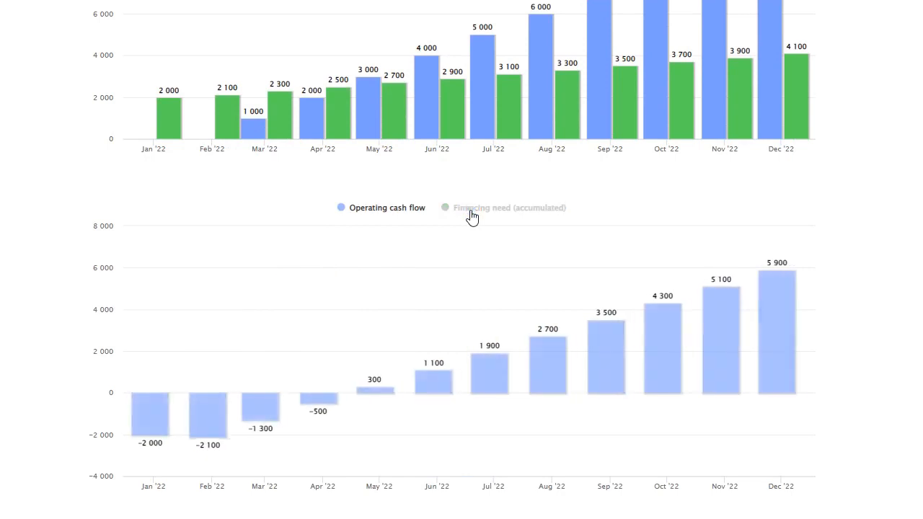
left_click(471, 211)
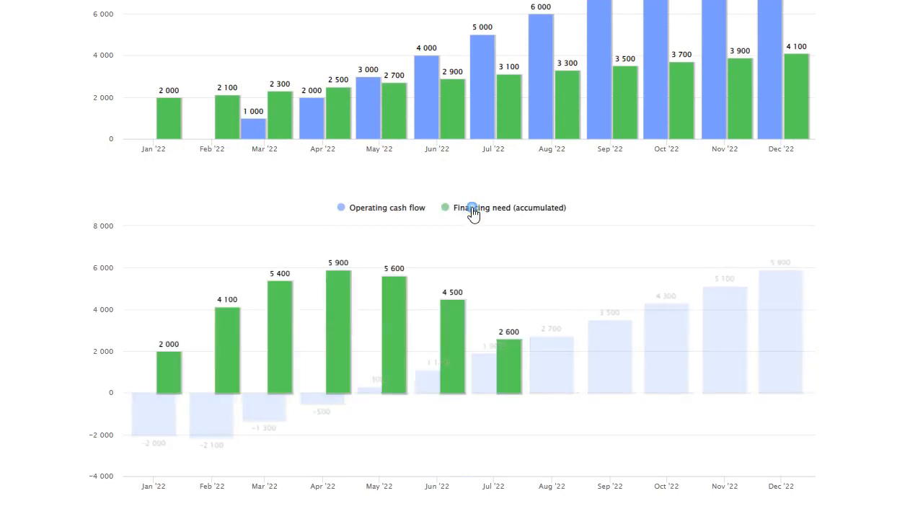